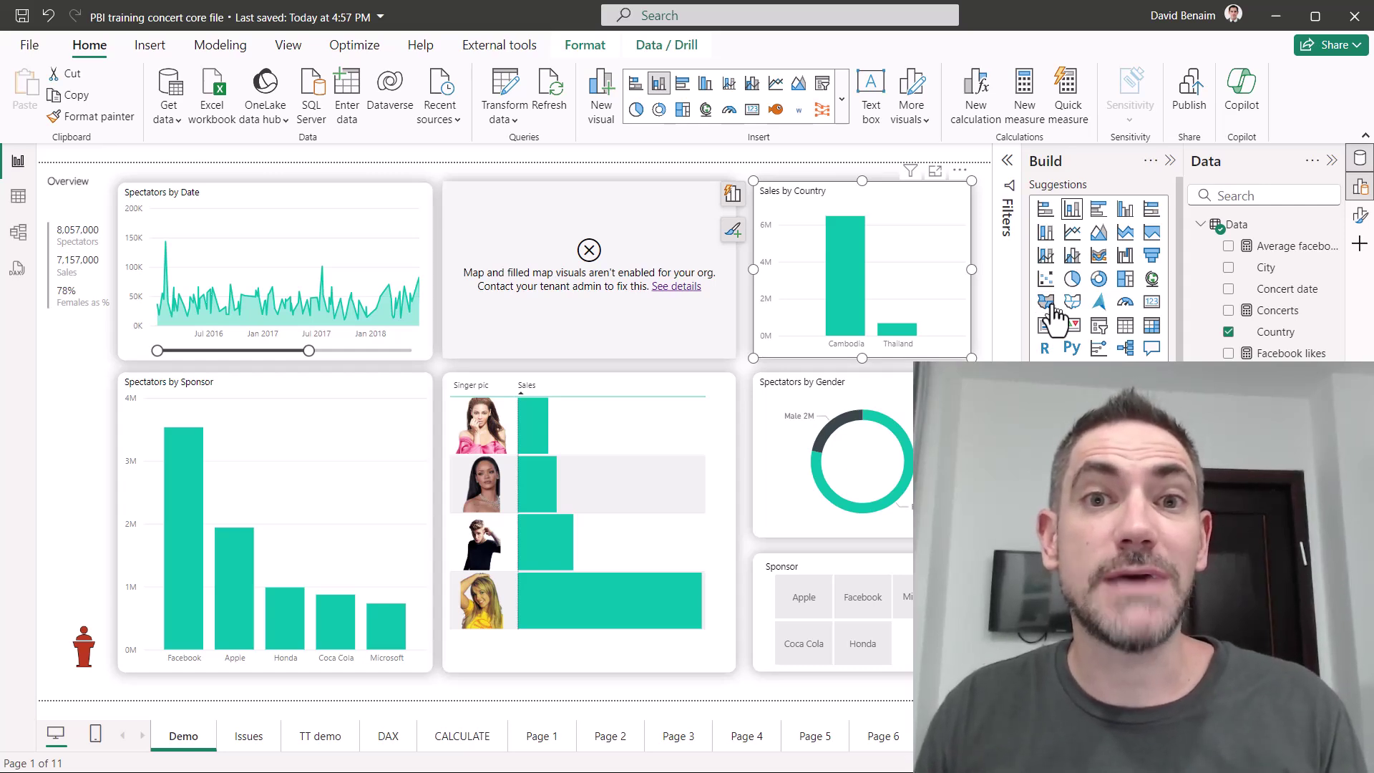
# Step: Change the Sales by Country column chart into a filled map visual
pyautogui.click(1048, 303)
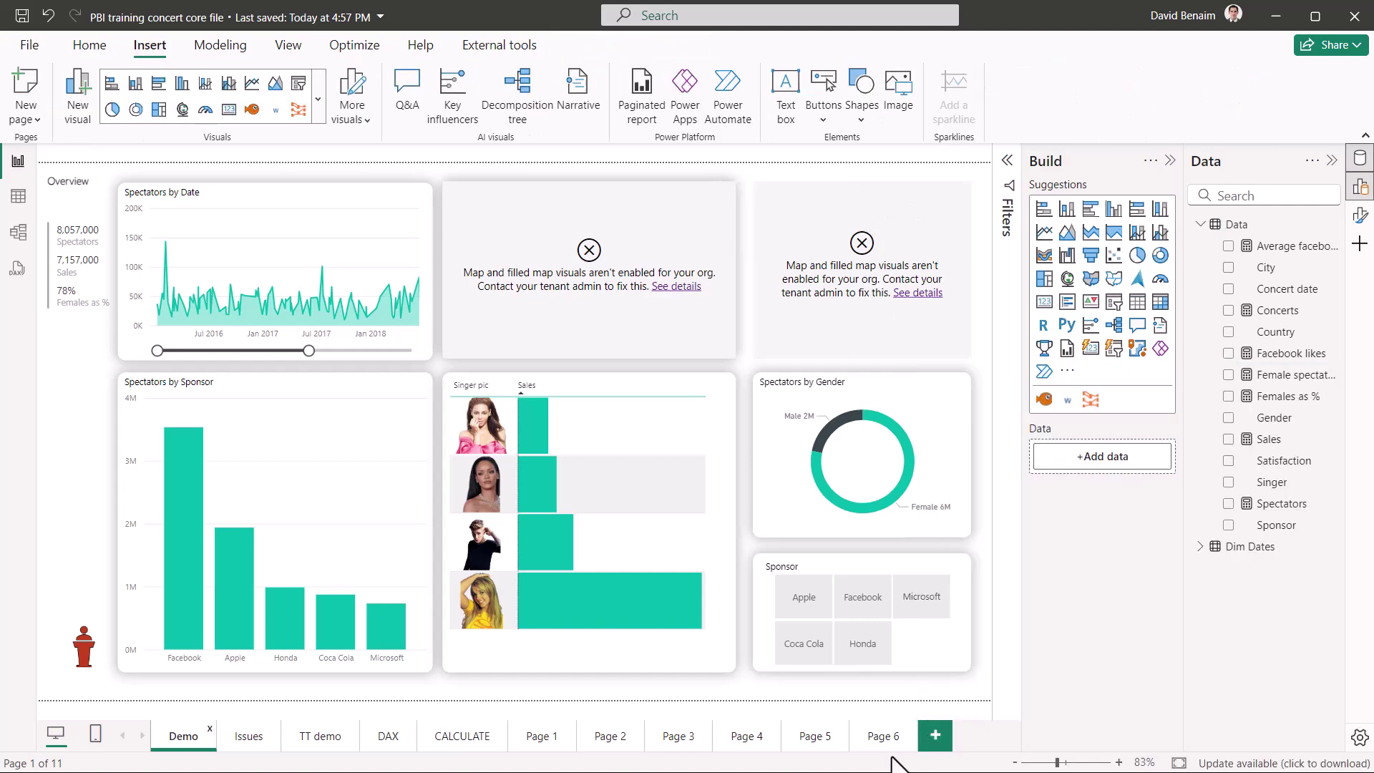
# Step: Check the disabled-maps message on Page 6 and enable Use Map and Filled Map visuals in the global Security options
pyautogui.click(885, 733)
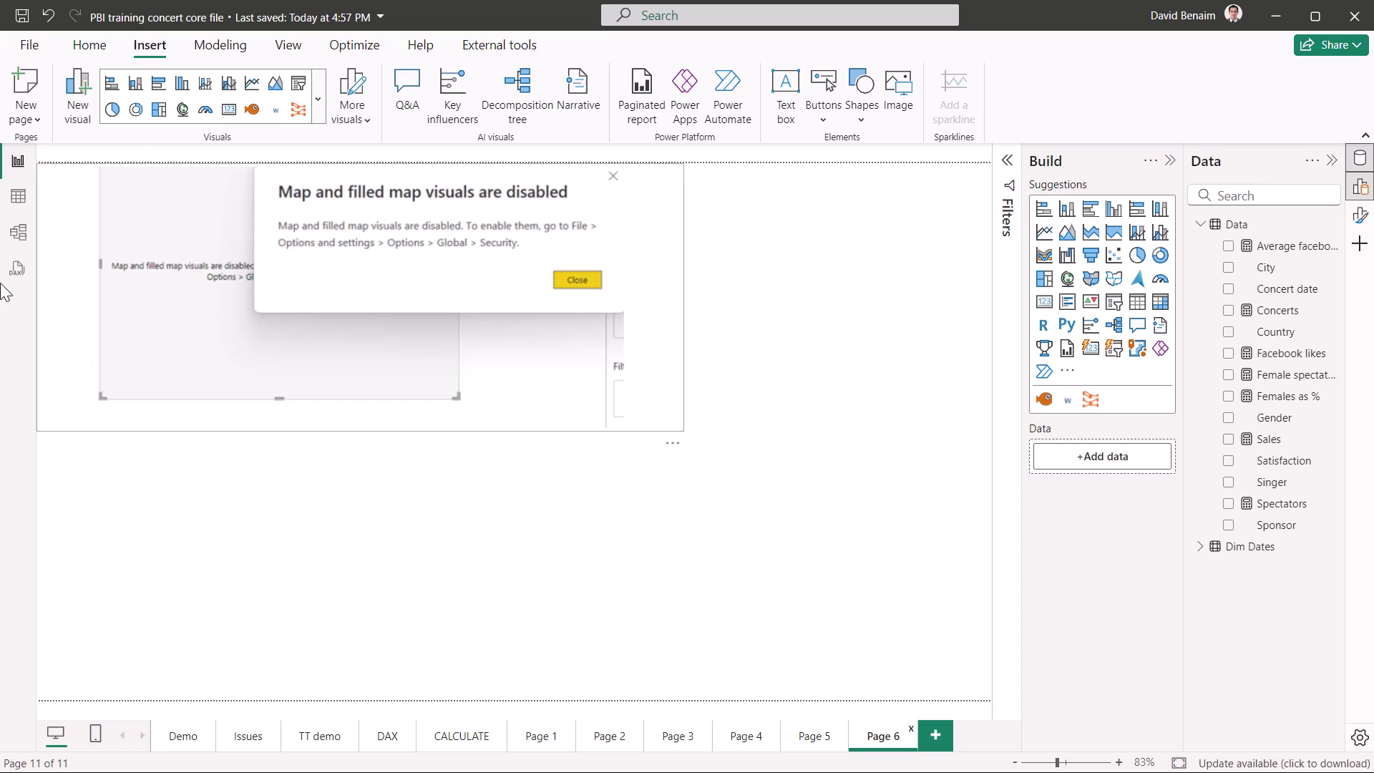
pyautogui.click(30, 45)
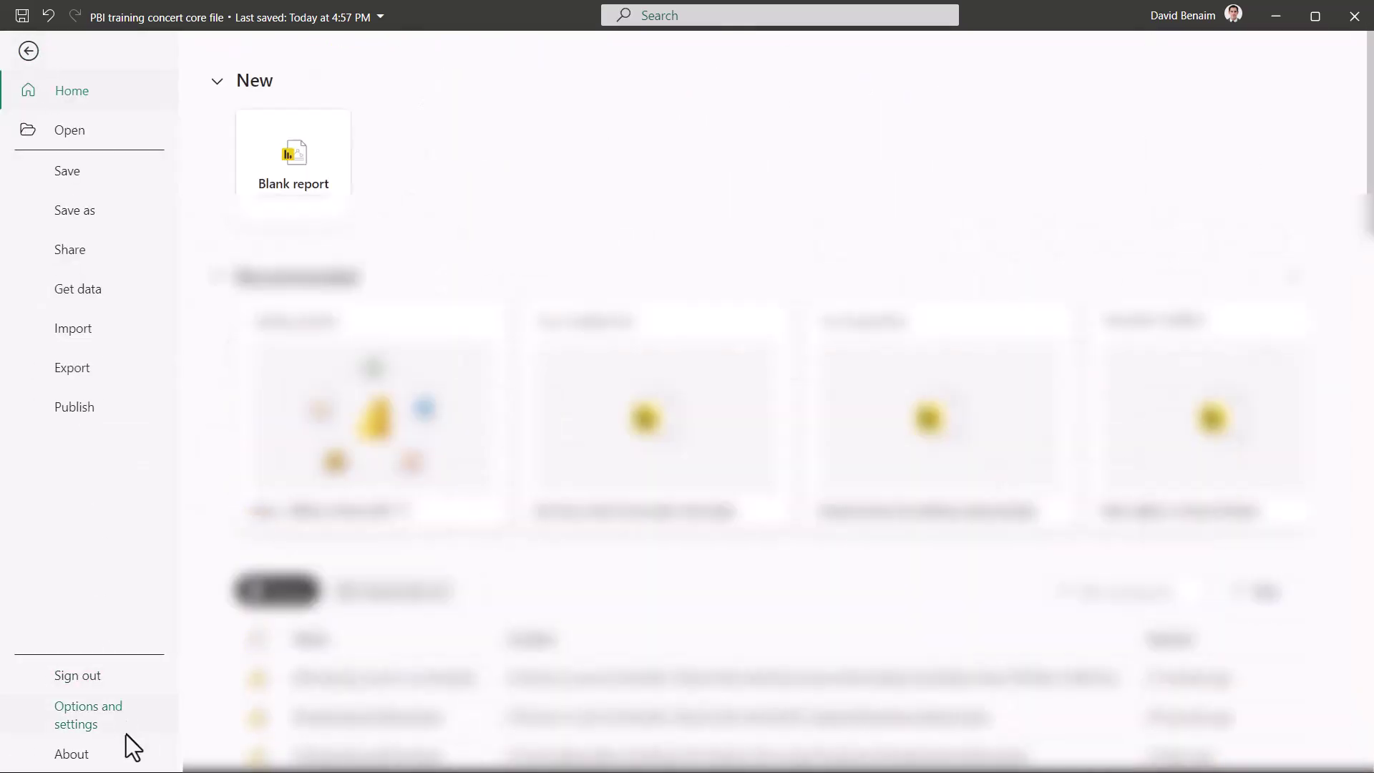
pyautogui.click(126, 730)
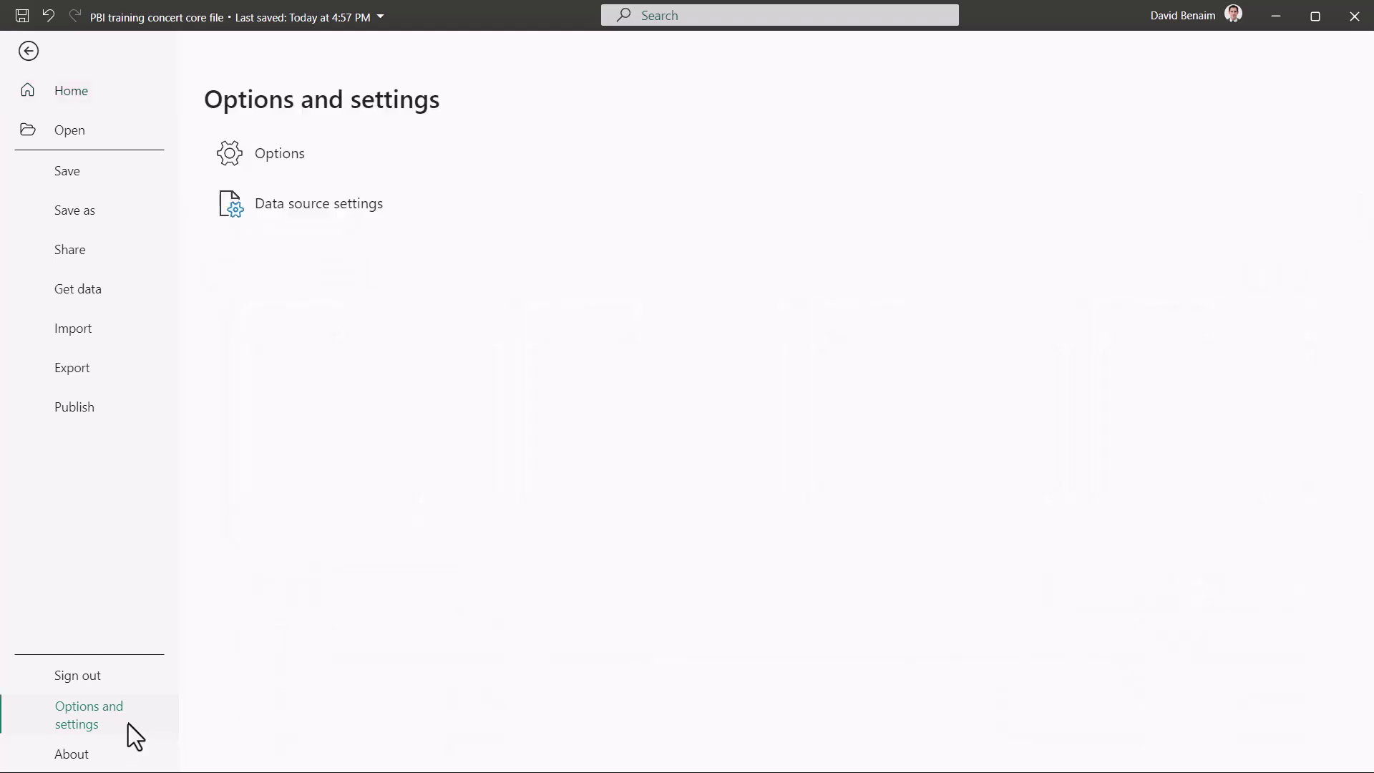
pyautogui.click(337, 154)
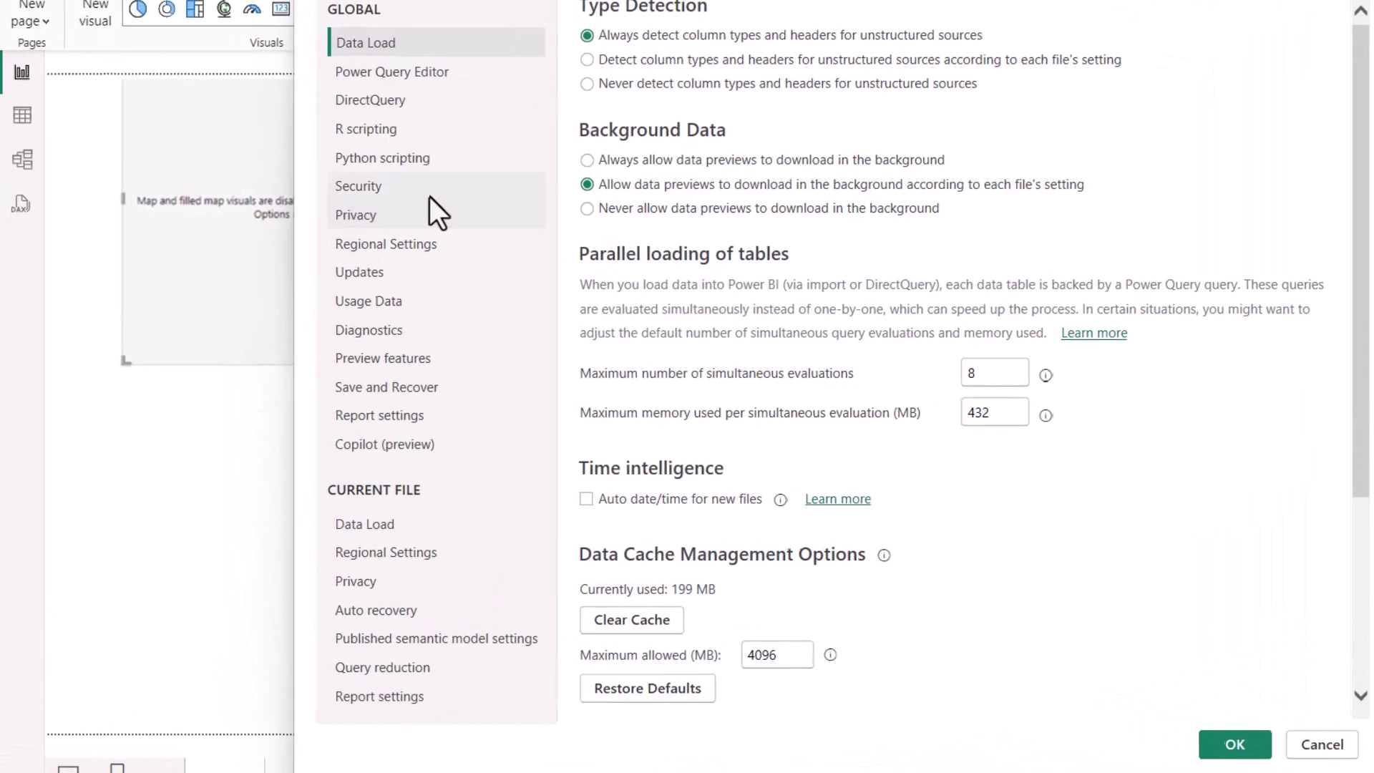
pyautogui.click(429, 195)
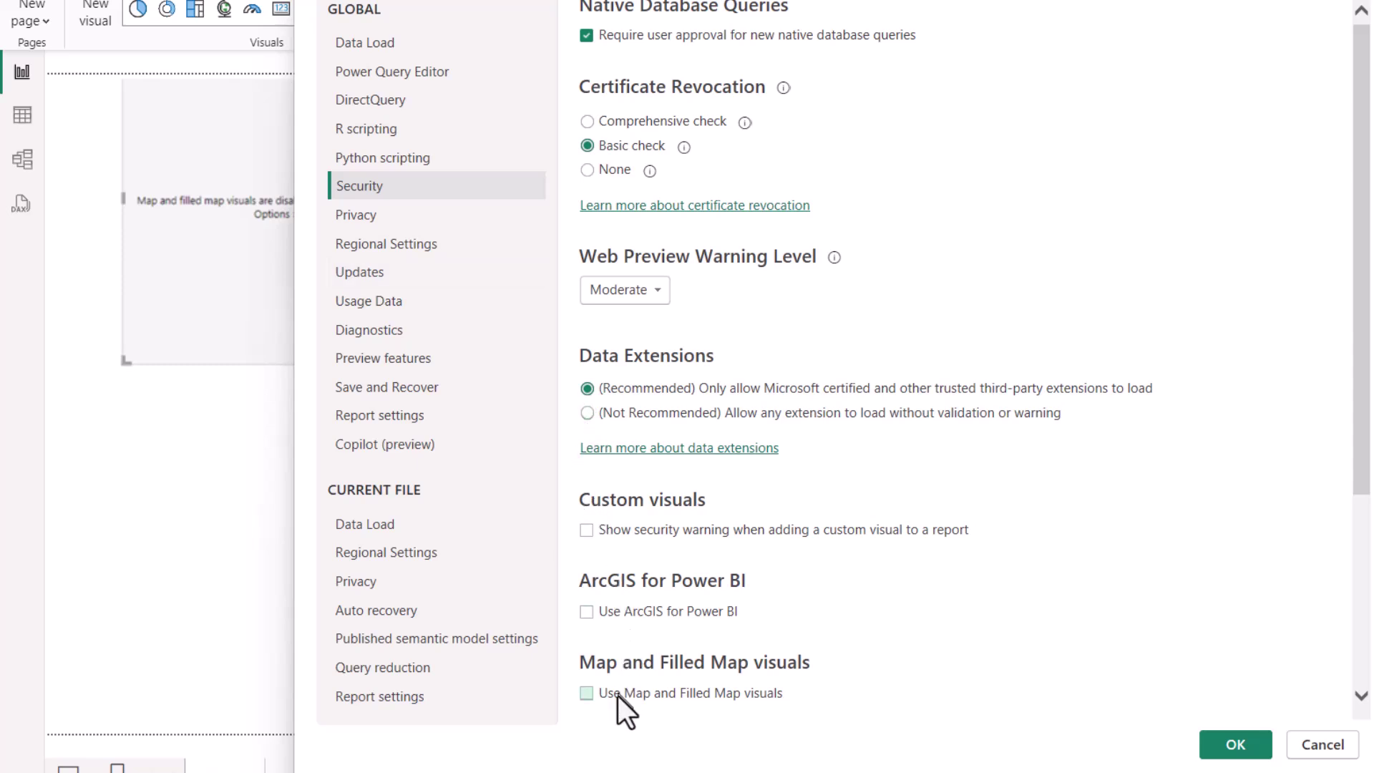
pyautogui.click(1223, 748)
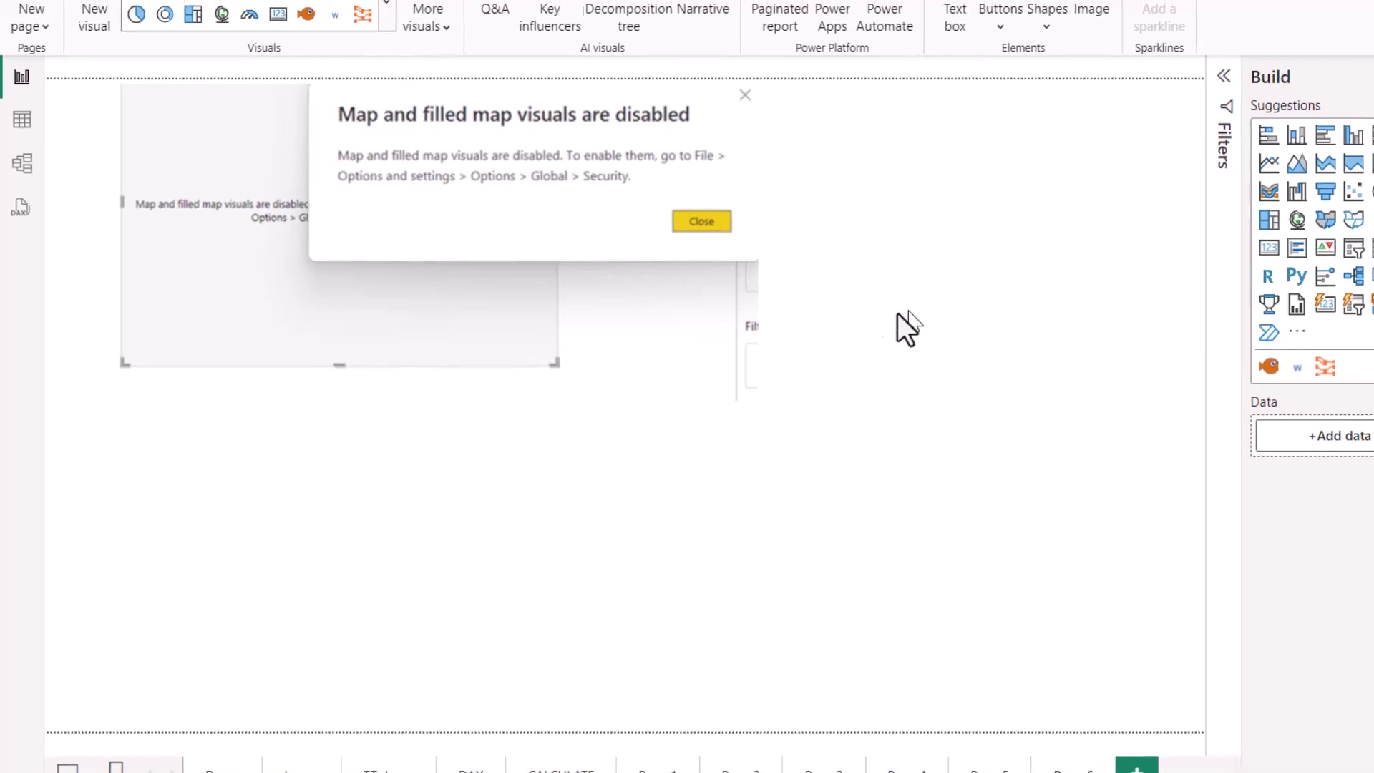
# Step: Return to the Demo page, read the error details of the blocked map visual beside Spectators by Date, and dismiss them
pyautogui.click(218, 770)
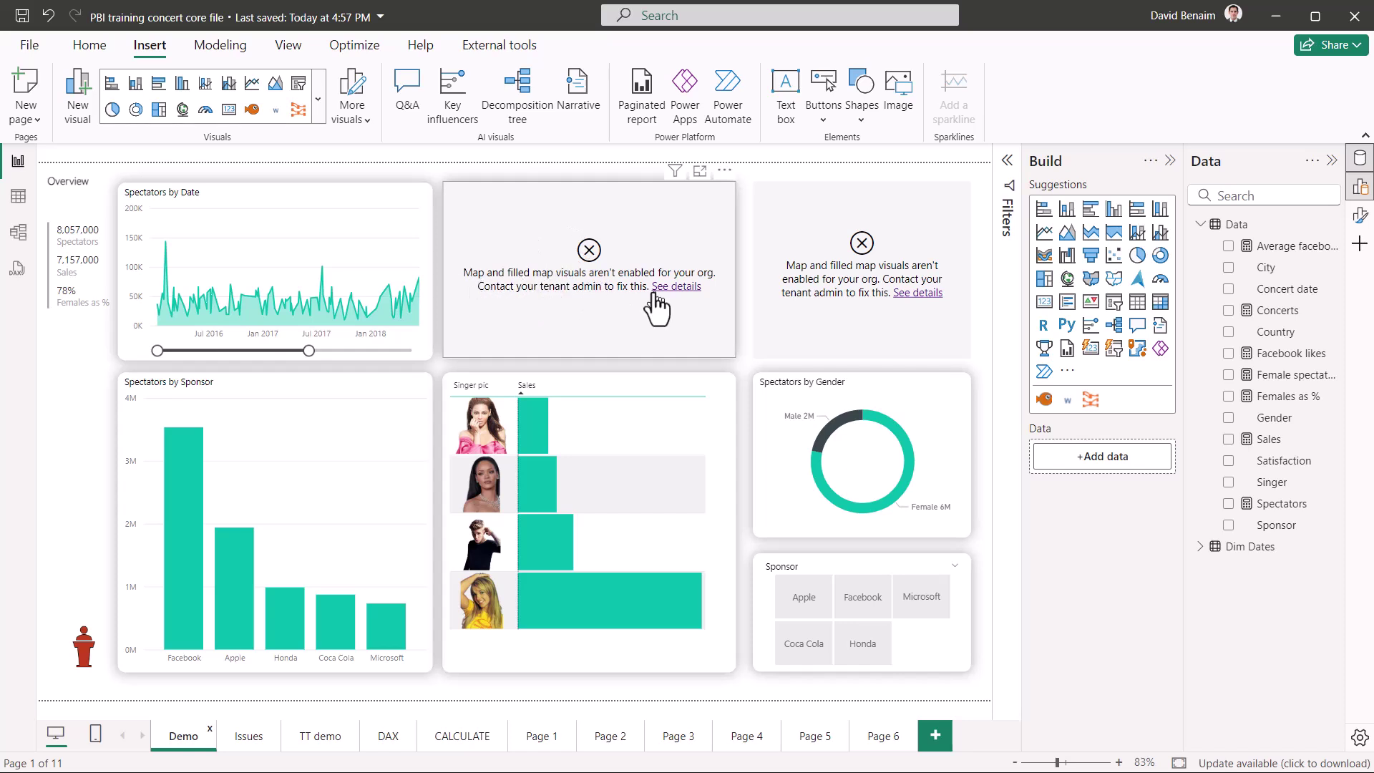
pyautogui.click(677, 288)
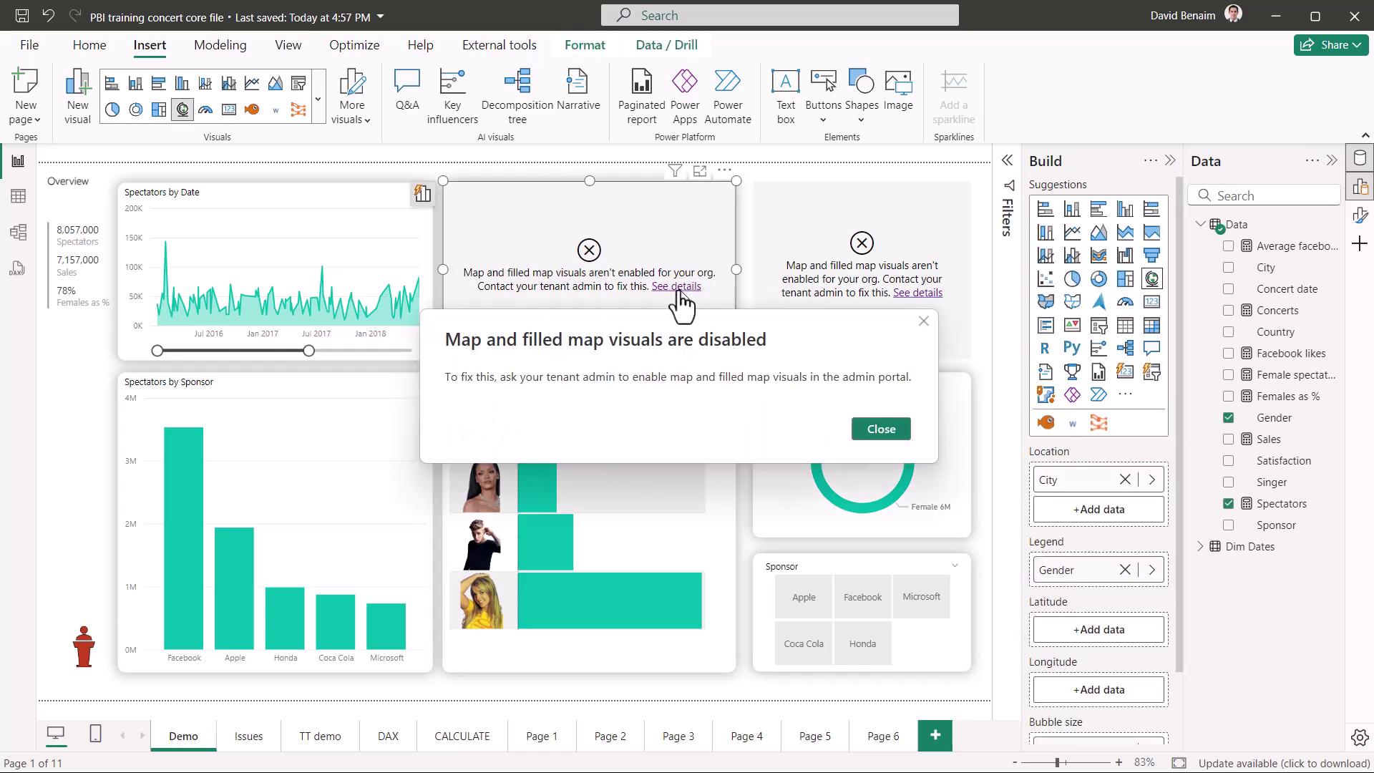
pyautogui.click(876, 432)
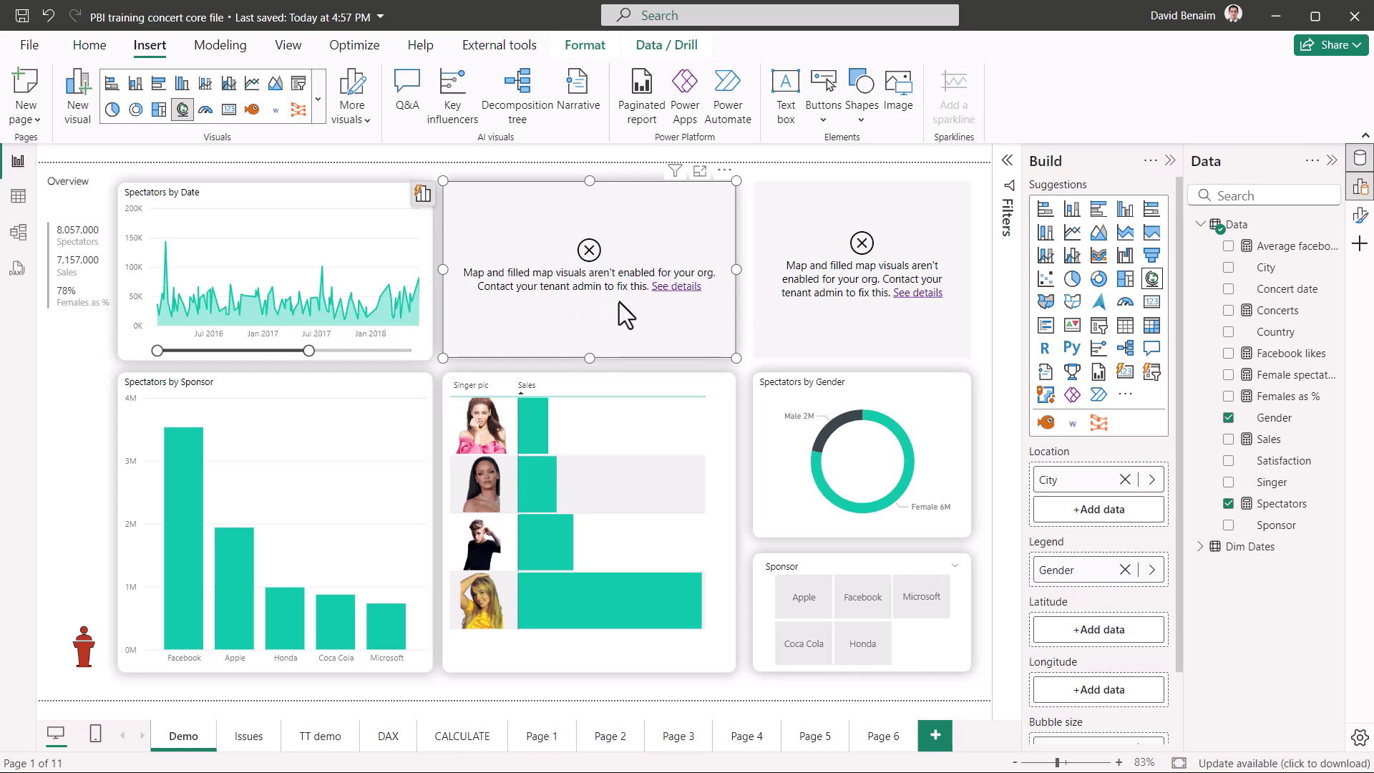
# Step: Switch to the Power BI service in the browser and open the admin portal's tenant settings
pyautogui.click(743, 285)
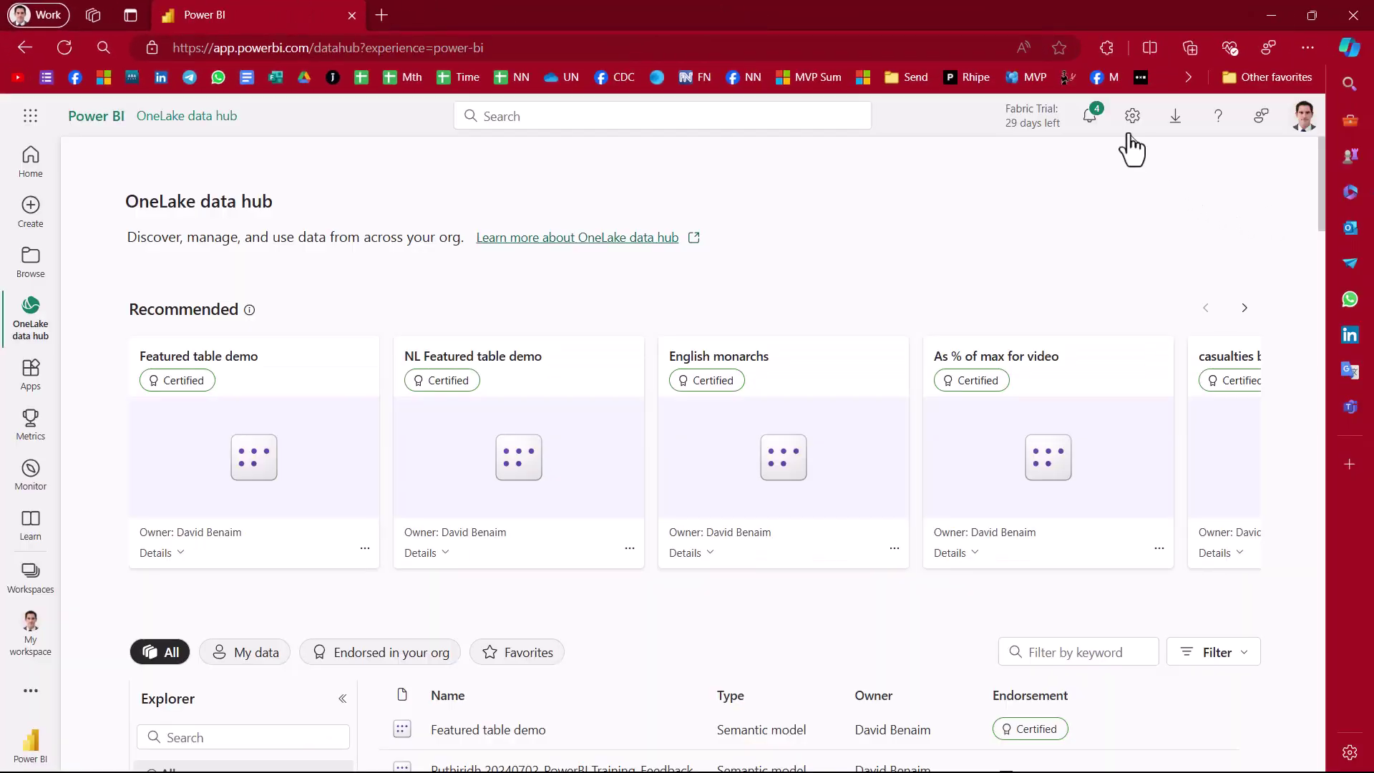
pyautogui.click(1132, 117)
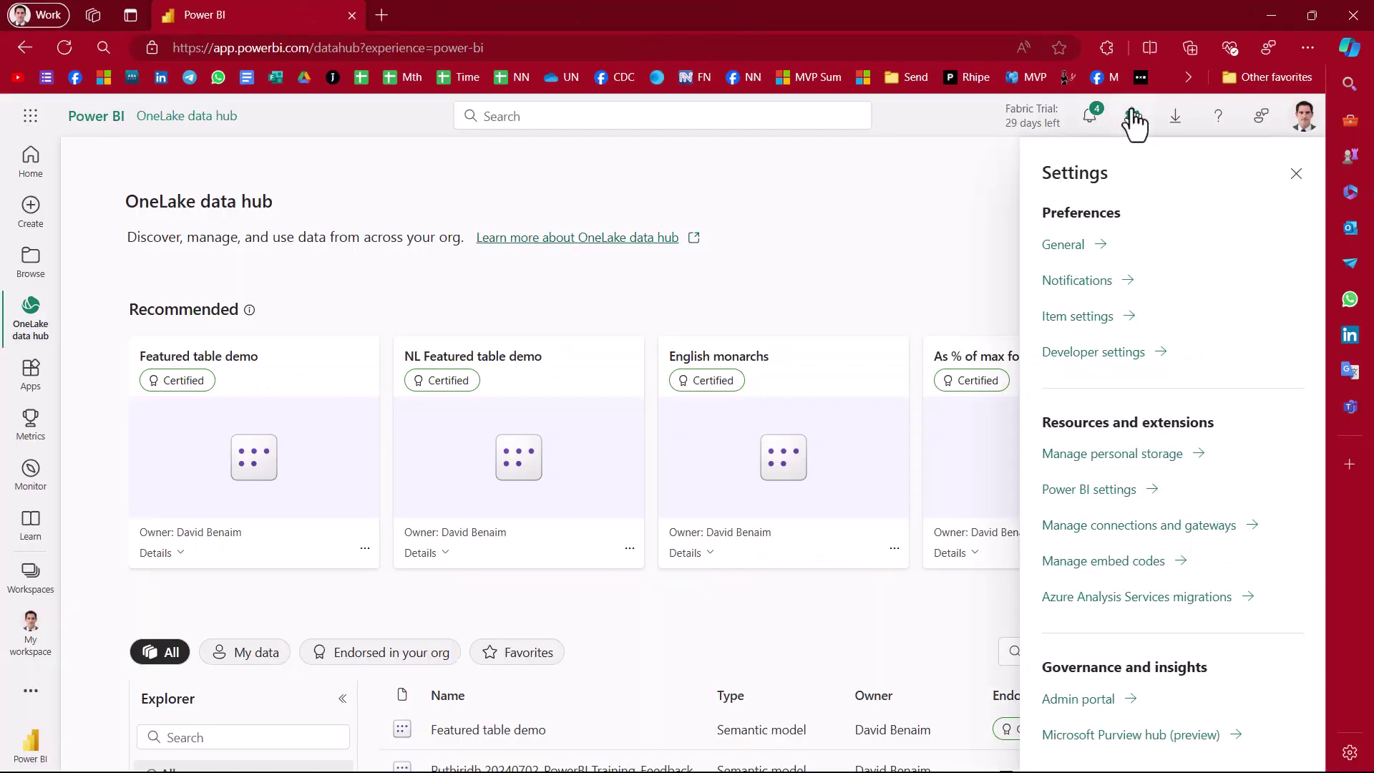
pyautogui.click(1086, 700)
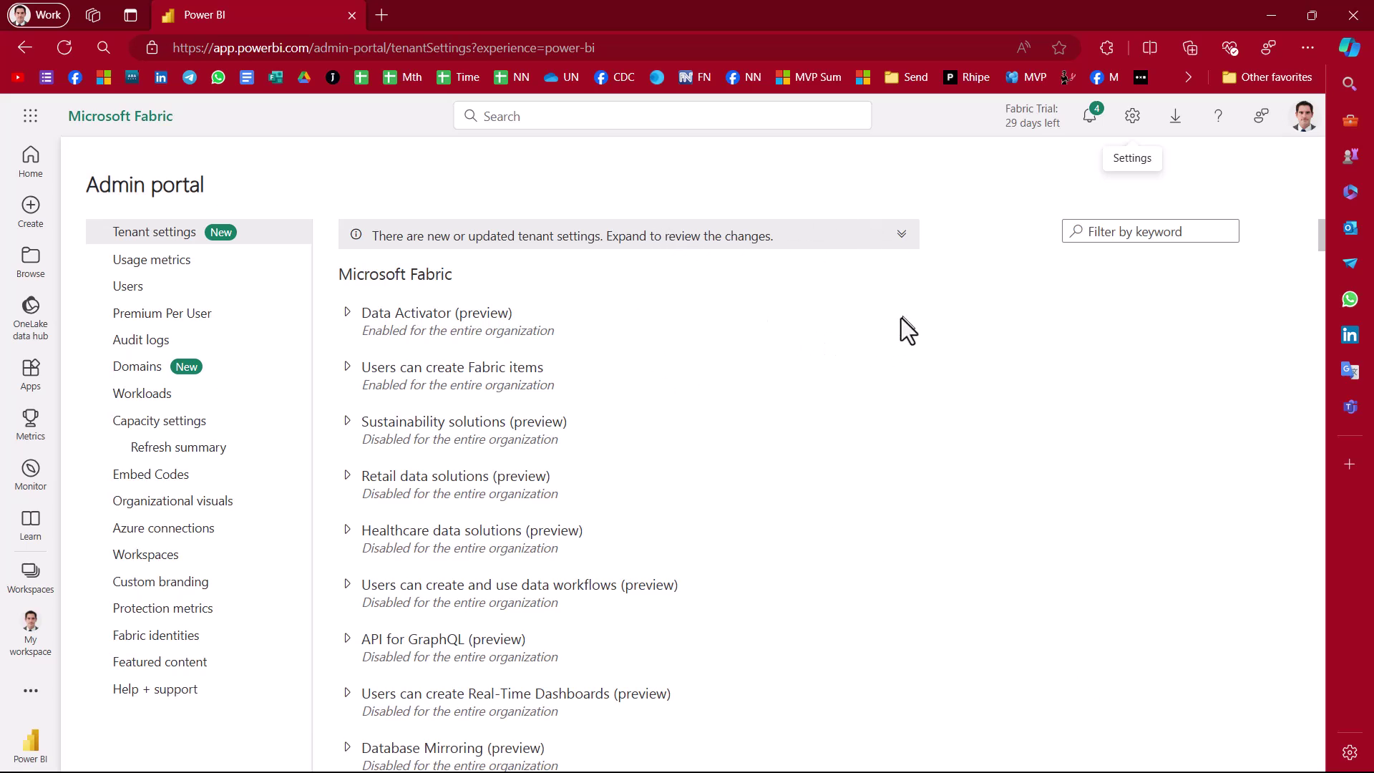
# Step: Look through the tenant settings and filter them by the keyword "map"
pyautogui.scroll(-15, 709, 335)
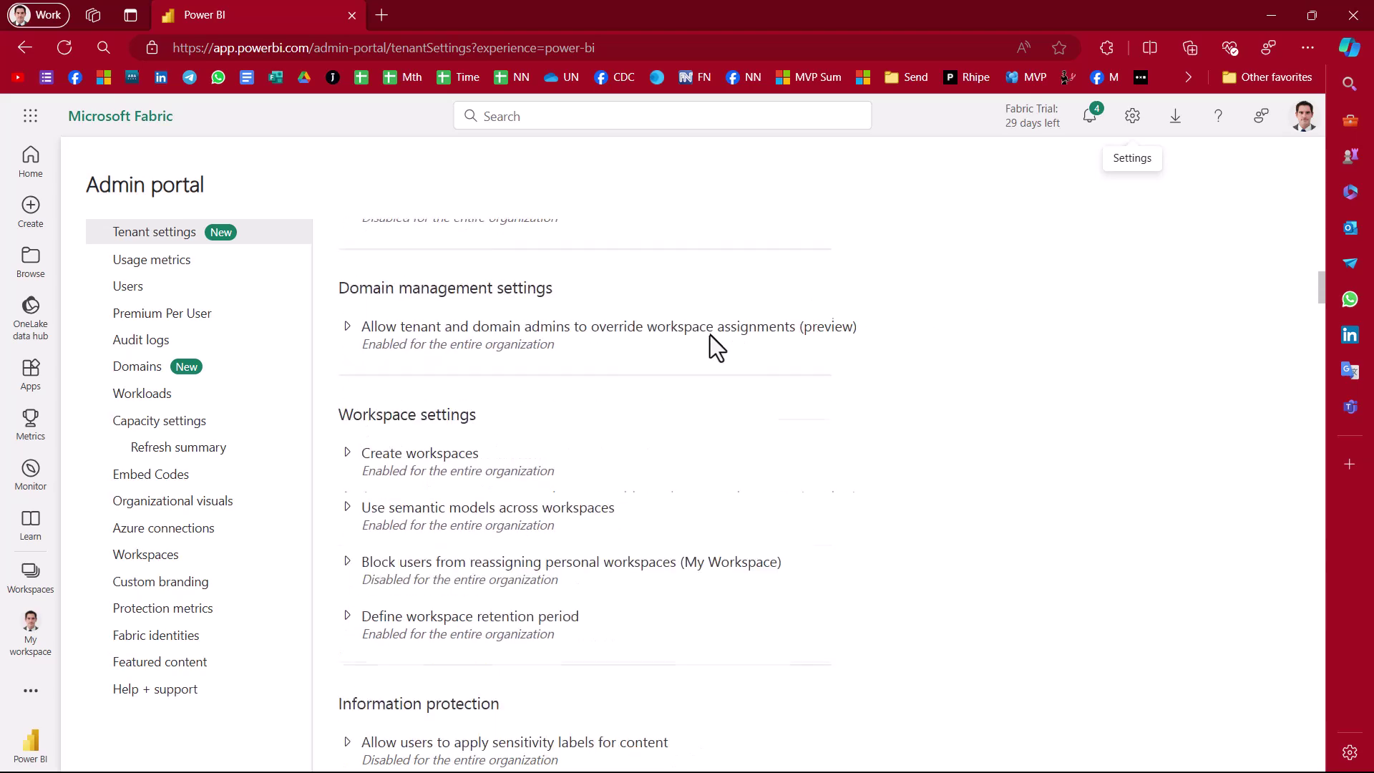
pyautogui.scroll(20, 543, 430)
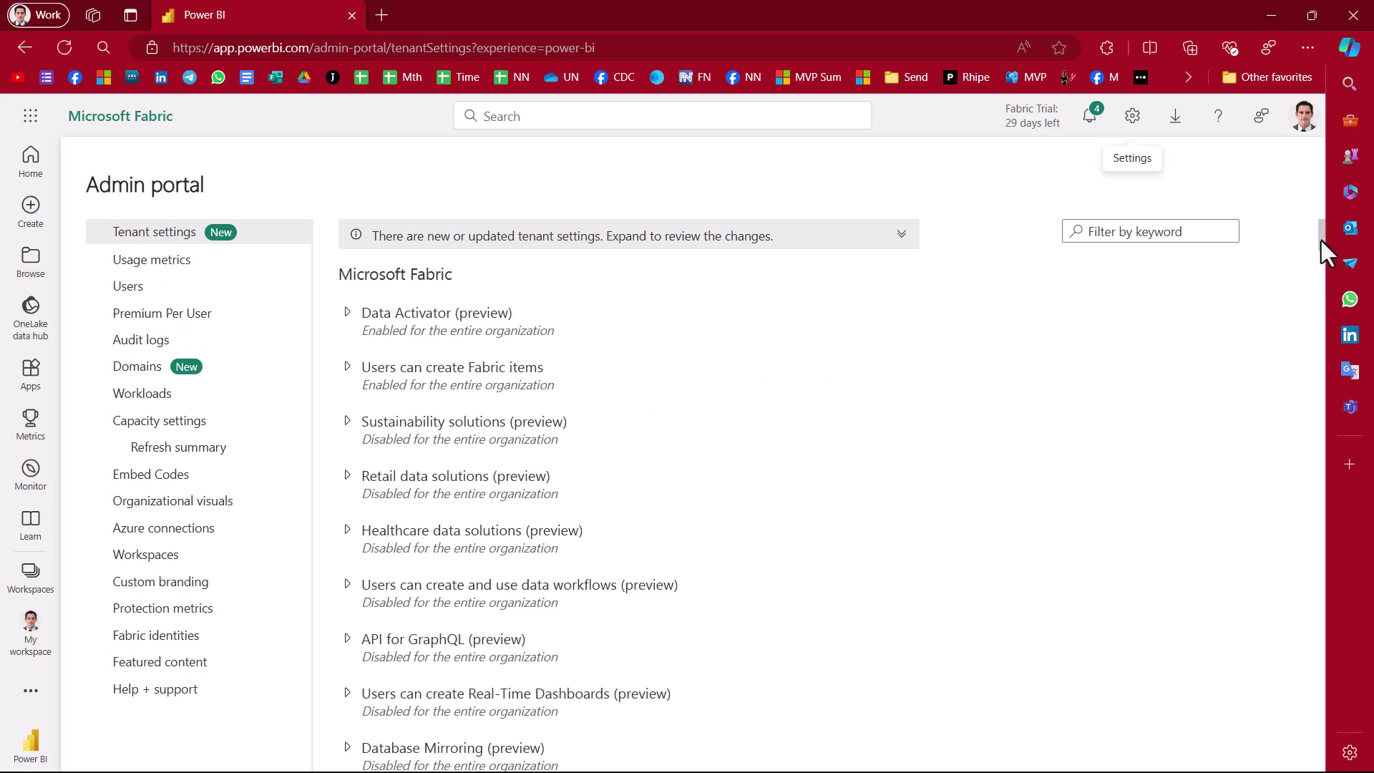
pyautogui.moveTo(1321, 241); pyautogui.dragTo(1294, 478)
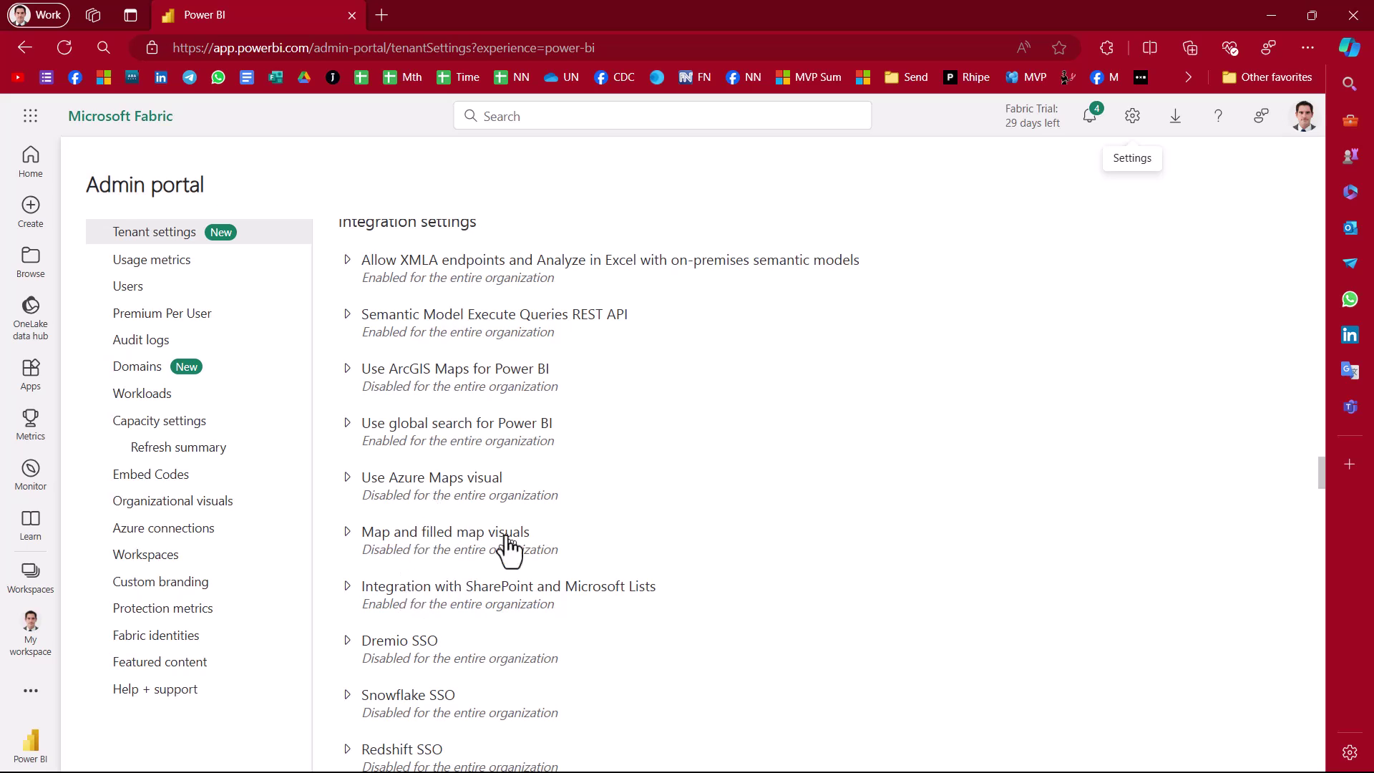
pyautogui.click(1197, 230)
pyautogui.write('map')
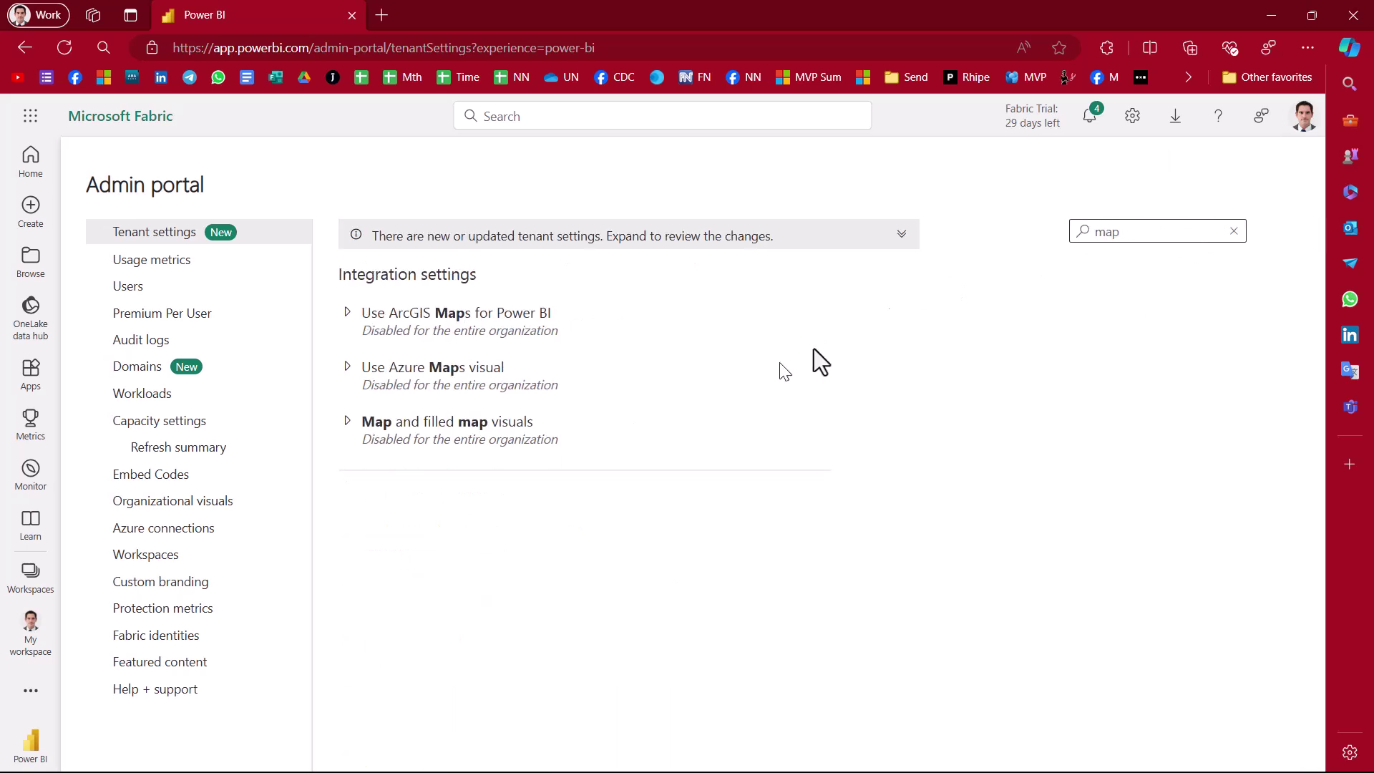
# Step: Switch on the tenant settings for Map and filled map visuals, Azure Maps visual and ArcGIS Maps for Power BI
pyautogui.click(346, 422)
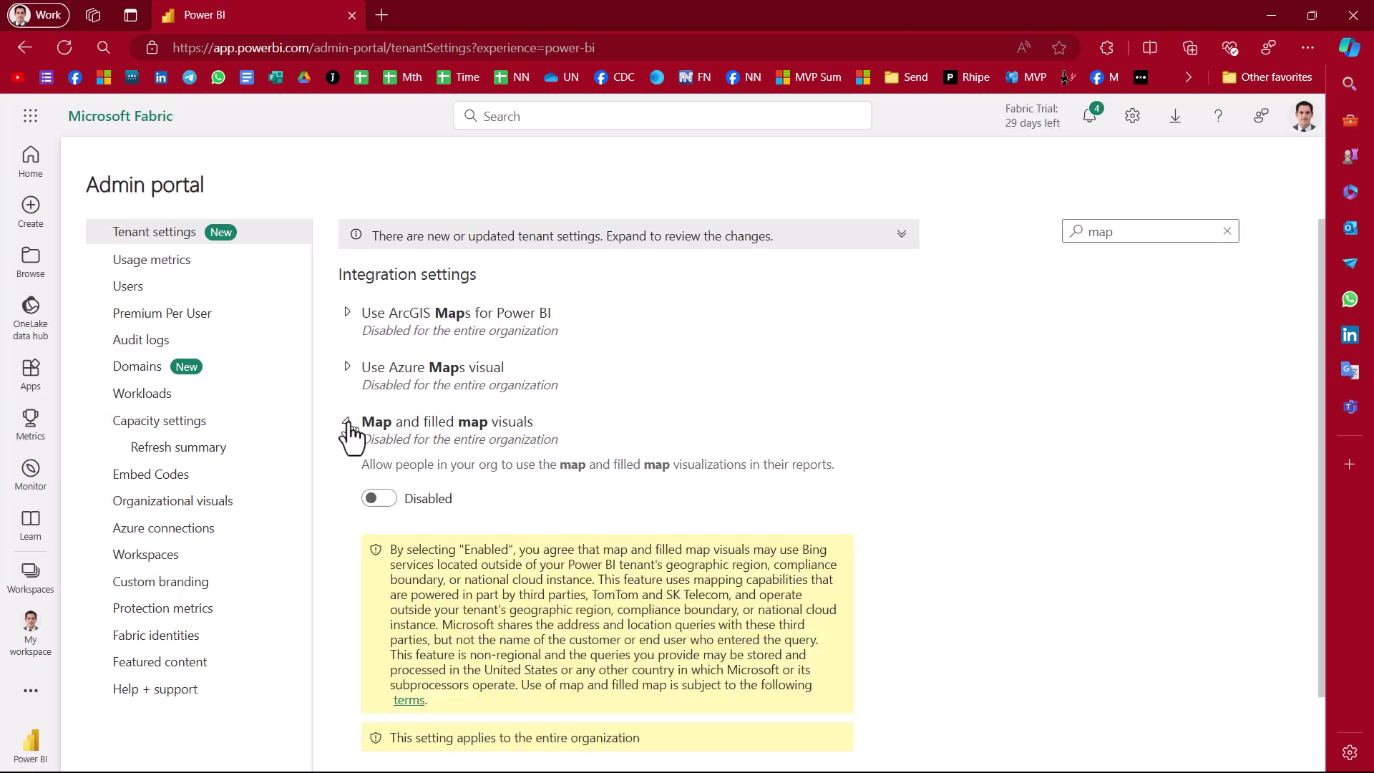
pyautogui.click(379, 499)
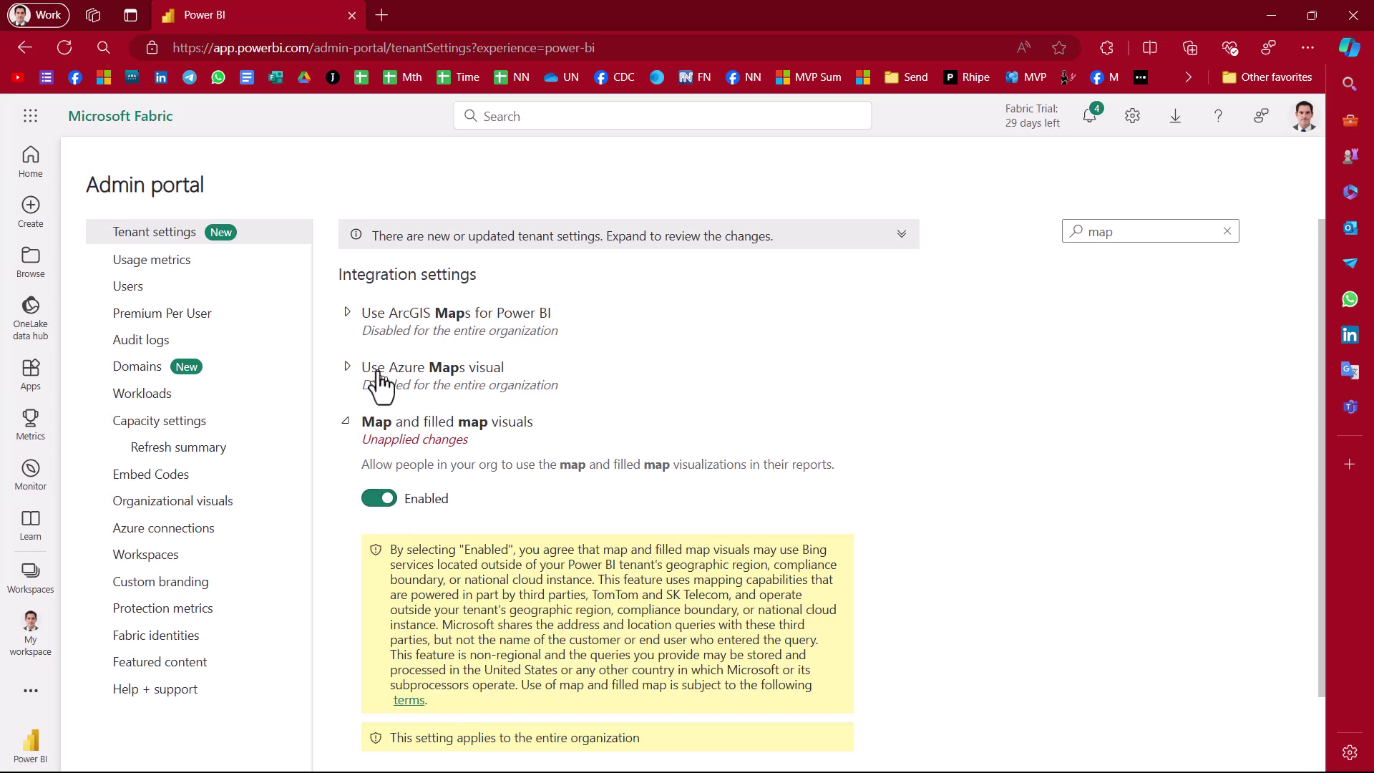
pyautogui.click(352, 378)
pyautogui.click(379, 444)
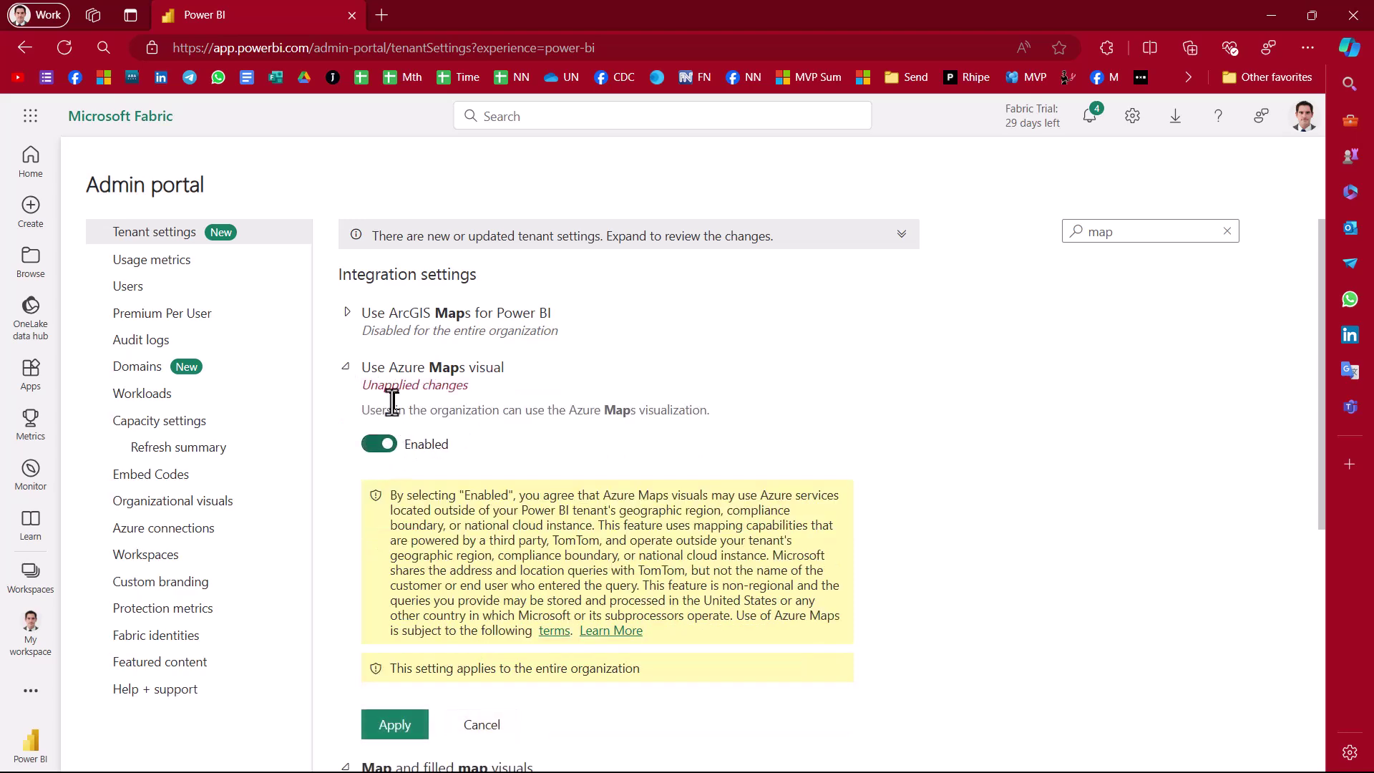
pyautogui.click(349, 320)
pyautogui.click(379, 404)
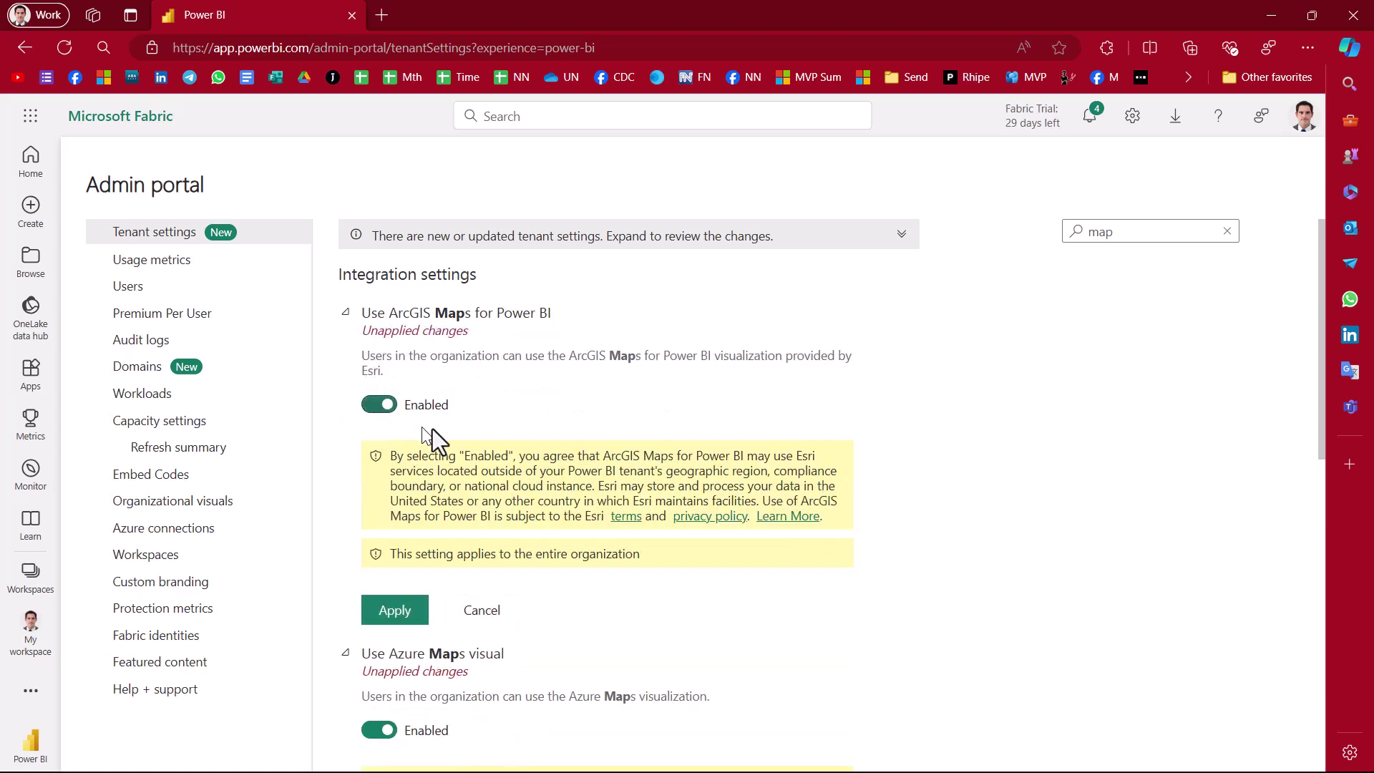
# Step: Apply the pending changes to the ArcGIS Maps, Azure Maps visual, and Map and filled map visuals settings
pyautogui.click(406, 611)
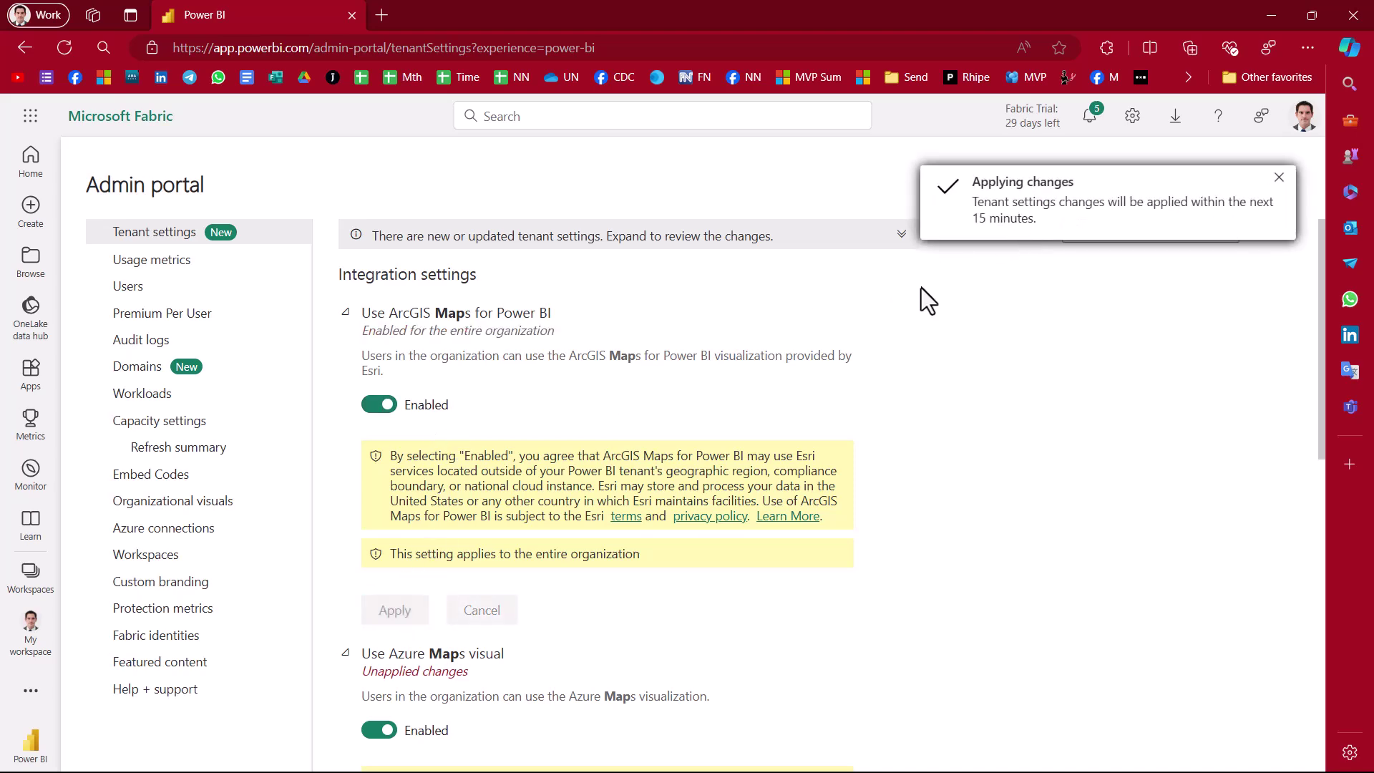
pyautogui.click(342, 322)
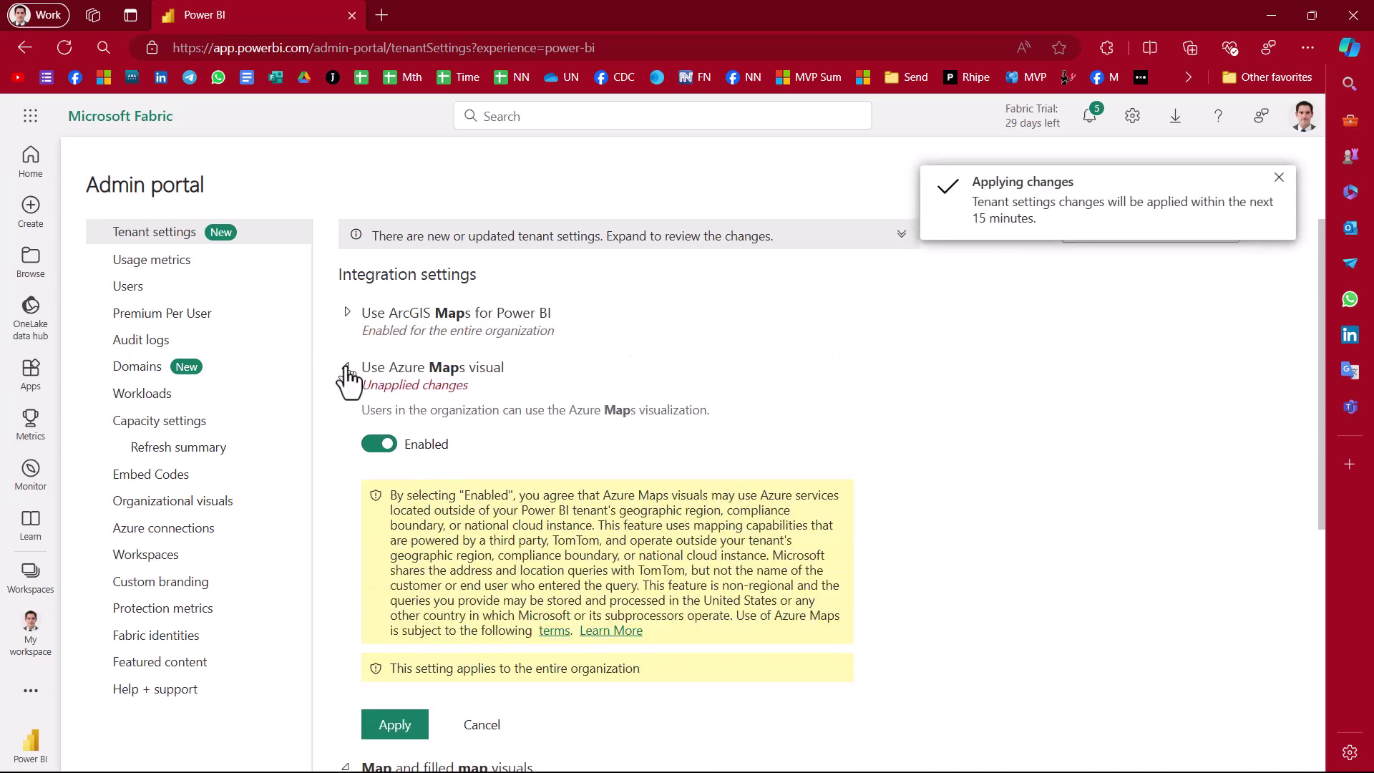
pyautogui.click(395, 724)
pyautogui.scroll(-6, 380, 616)
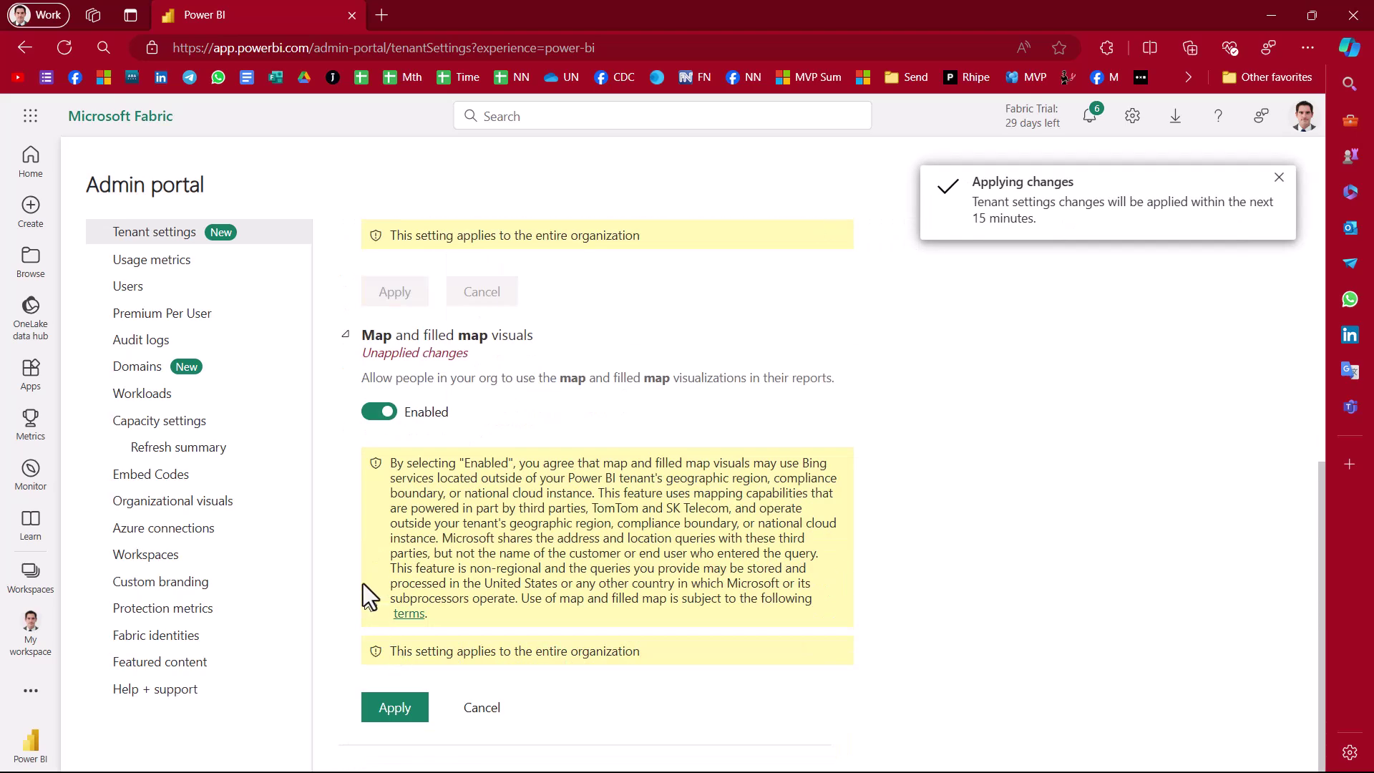
pyautogui.click(392, 707)
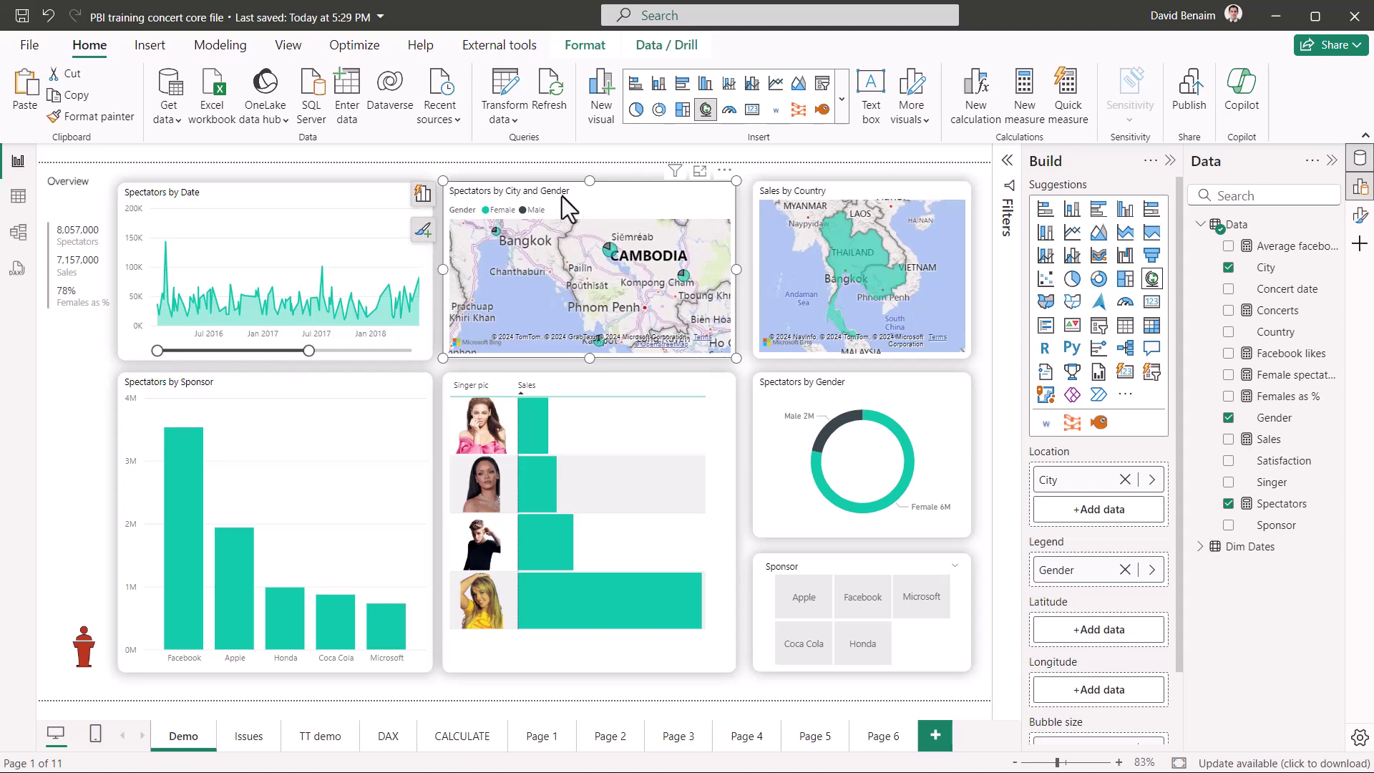
# Step: Set the bubble size of the Spectators by City and Gender map to 46 in its formatting options
pyautogui.click(423, 229)
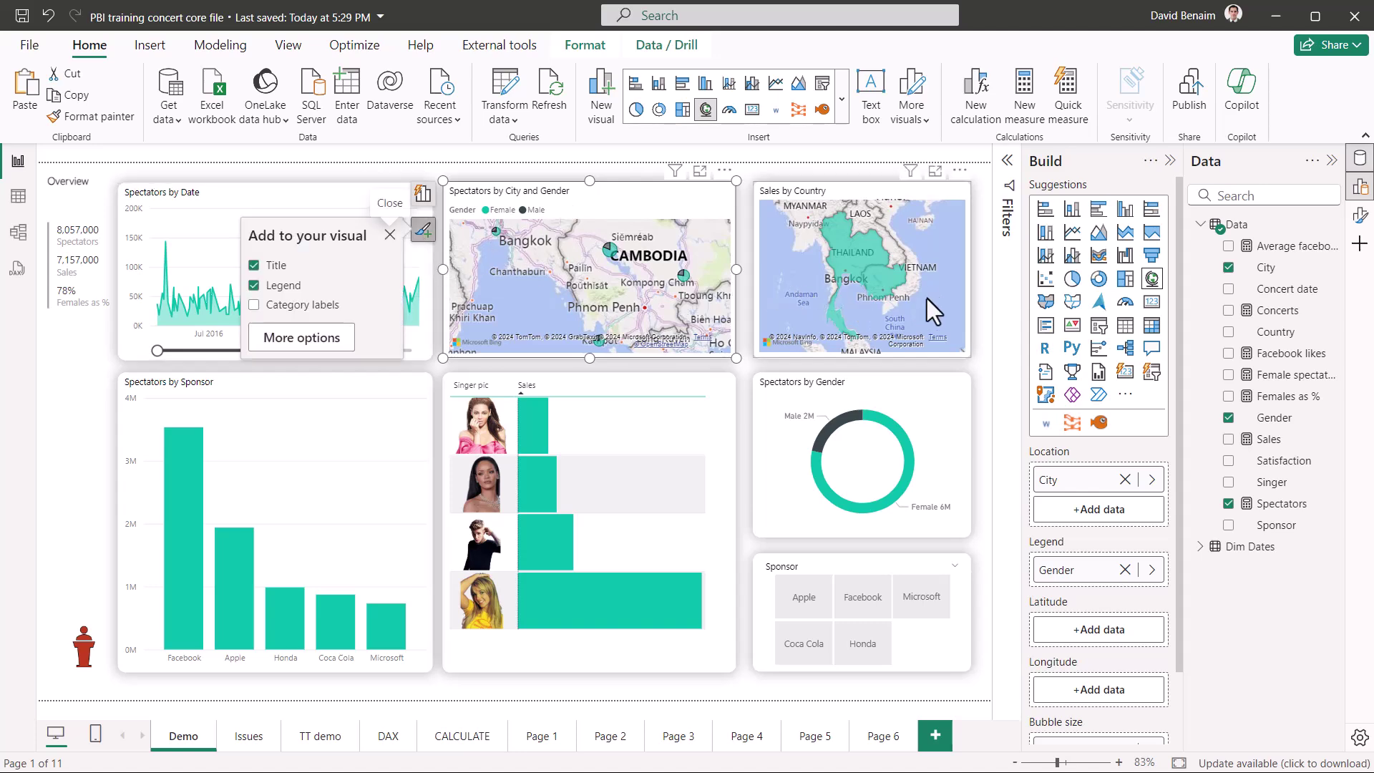
pyautogui.click(337, 342)
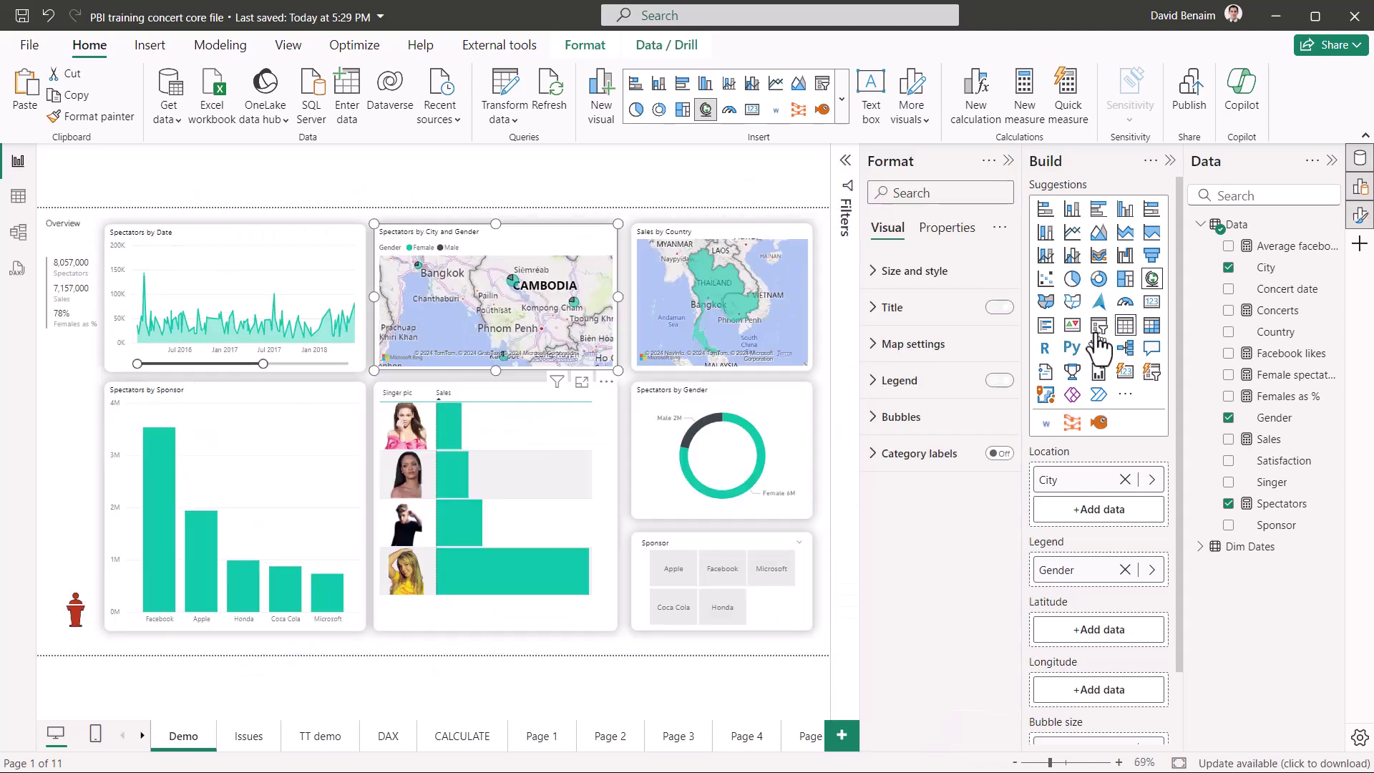
pyautogui.click(922, 417)
pyautogui.moveTo(950, 558); pyautogui.dragTo(978, 558)
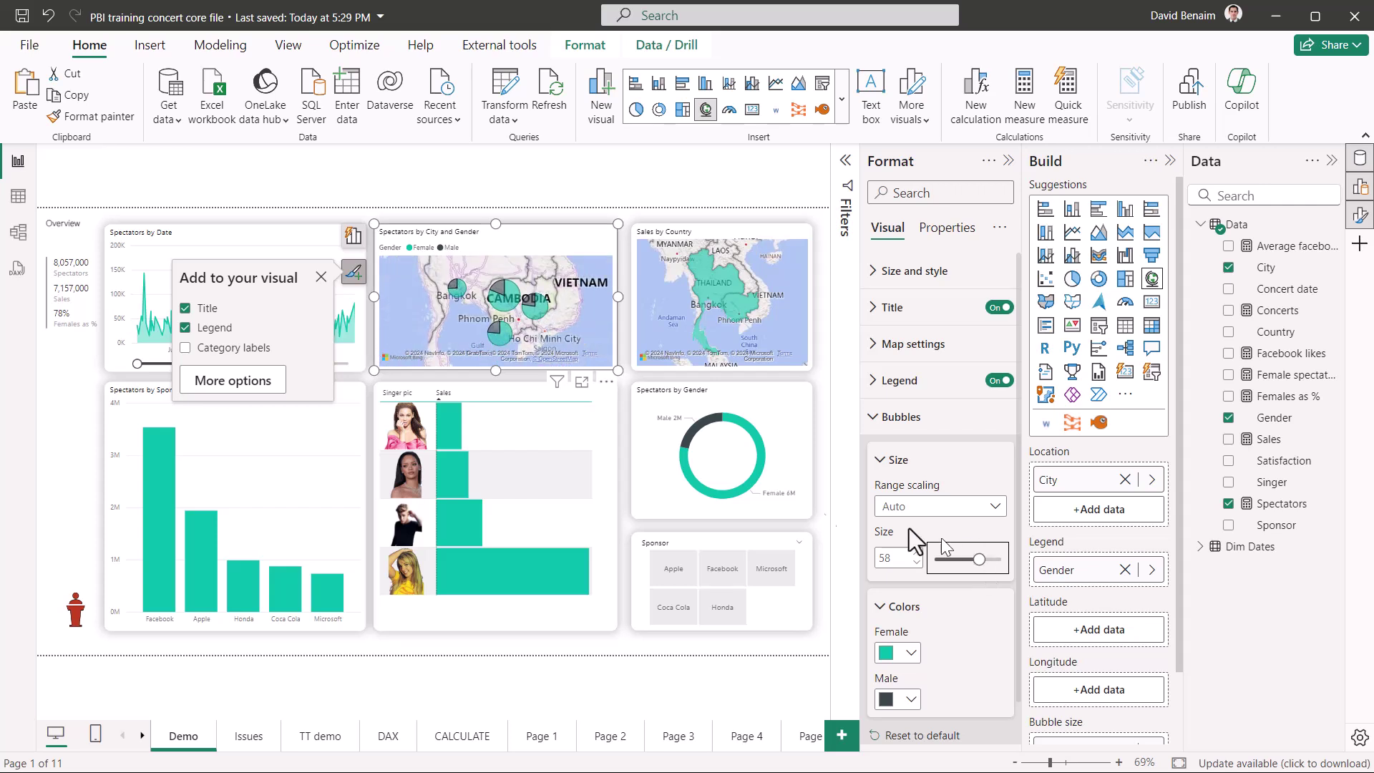
pyautogui.moveTo(979, 557)
pyautogui.mouseDown()
pyautogui.moveTo(1010, 559)
pyautogui.moveTo(975, 559)
pyautogui.mouseUp()
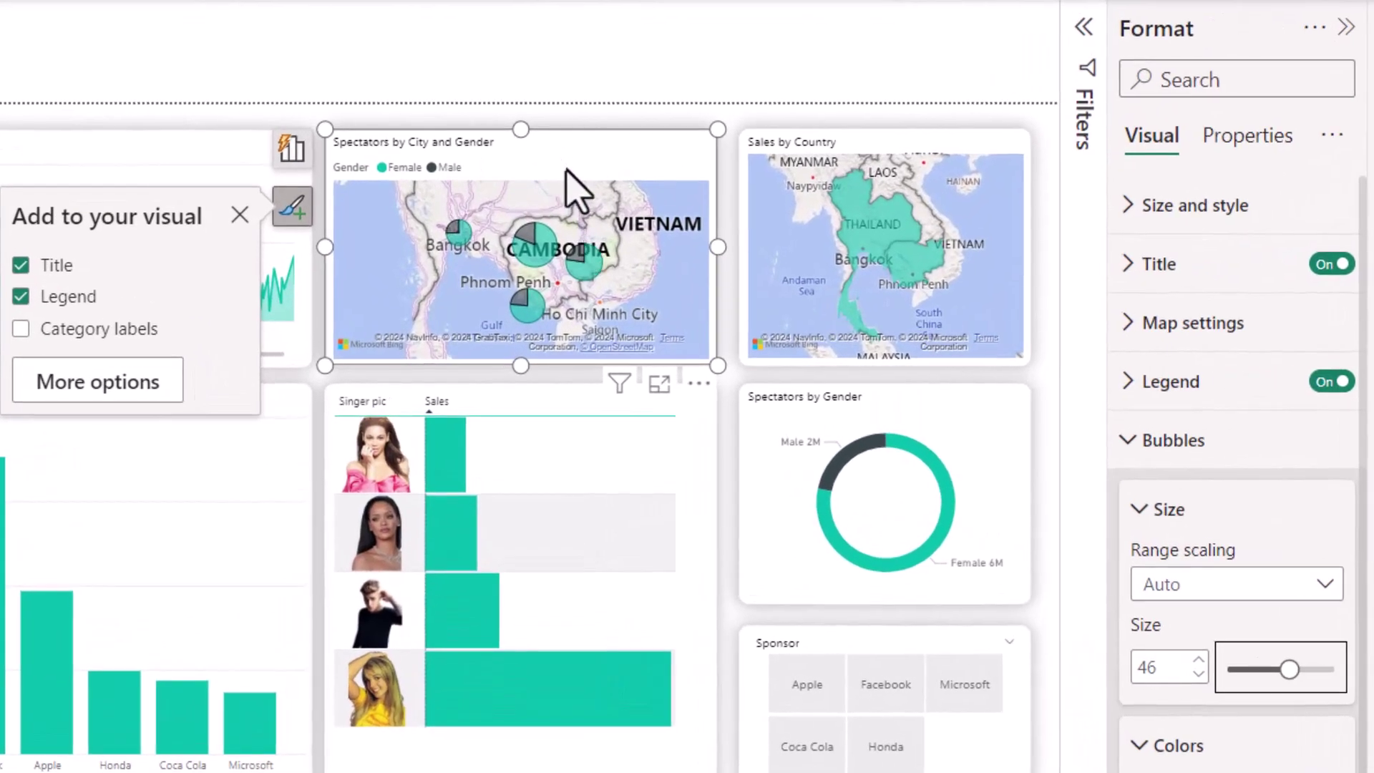
# Step: Set the Spectators by City and Gender map style to Grayscale and turn off its map labels
pyautogui.click(1143, 333)
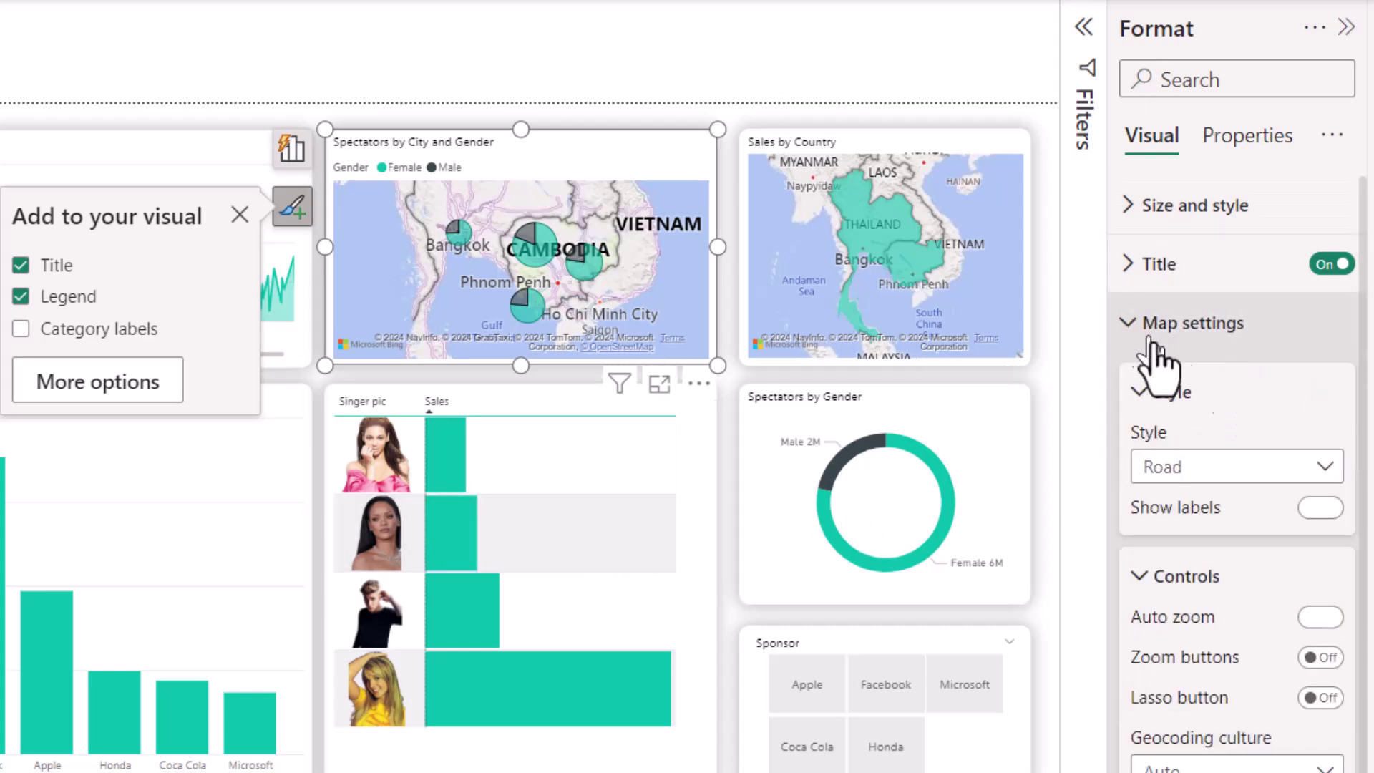
pyautogui.click(1324, 466)
pyautogui.click(1241, 607)
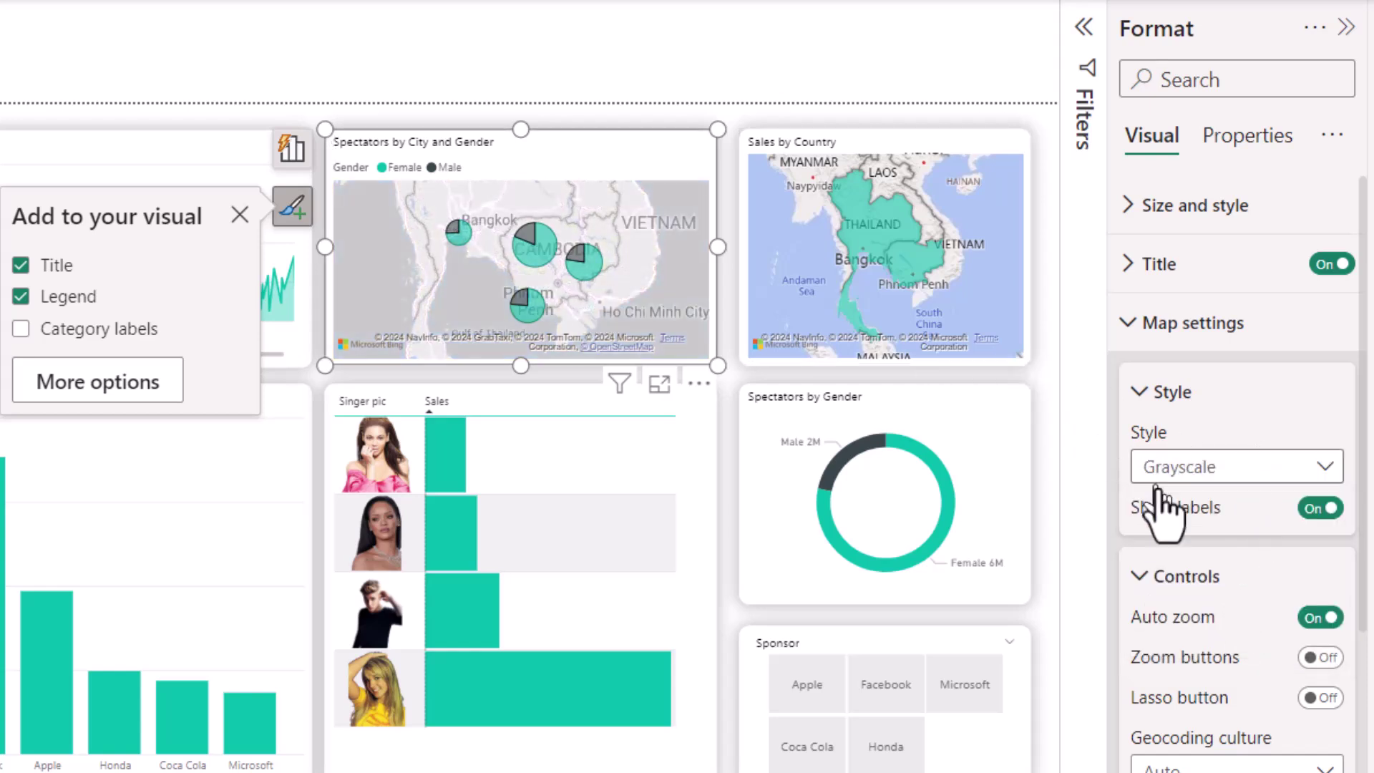
pyautogui.click(1321, 509)
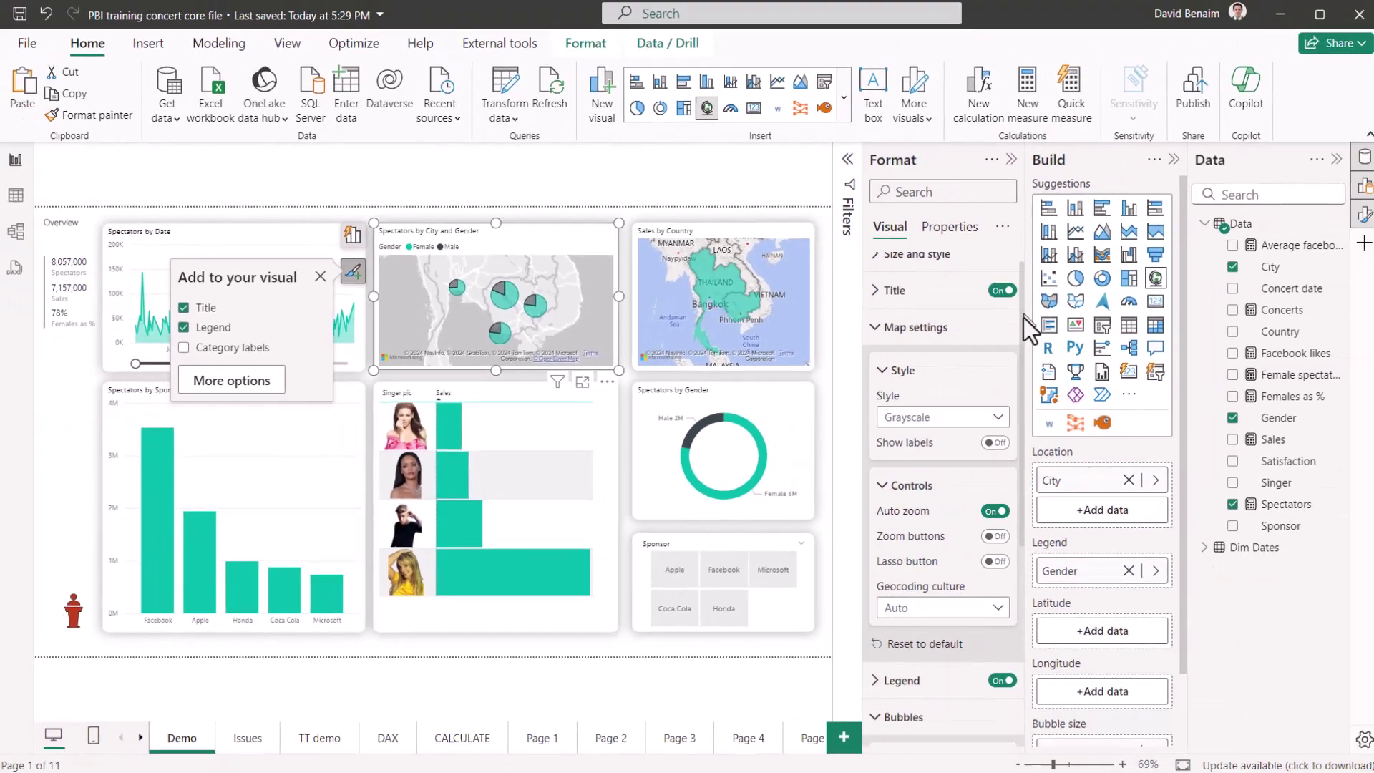
# Step: Turn on category labels for the bubbles of the Spectators by City and Gender map
pyautogui.scroll(-5, 1363, 519)
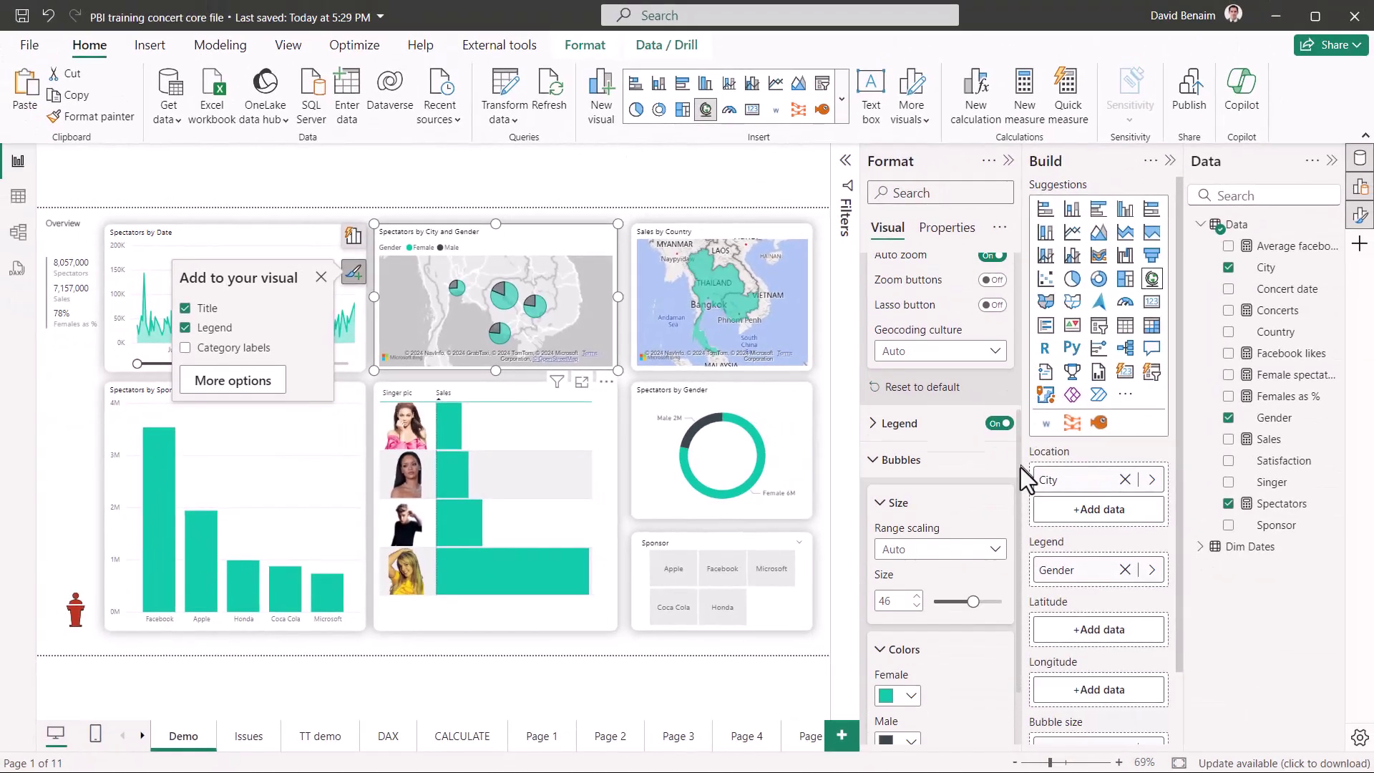
pyautogui.click(999, 726)
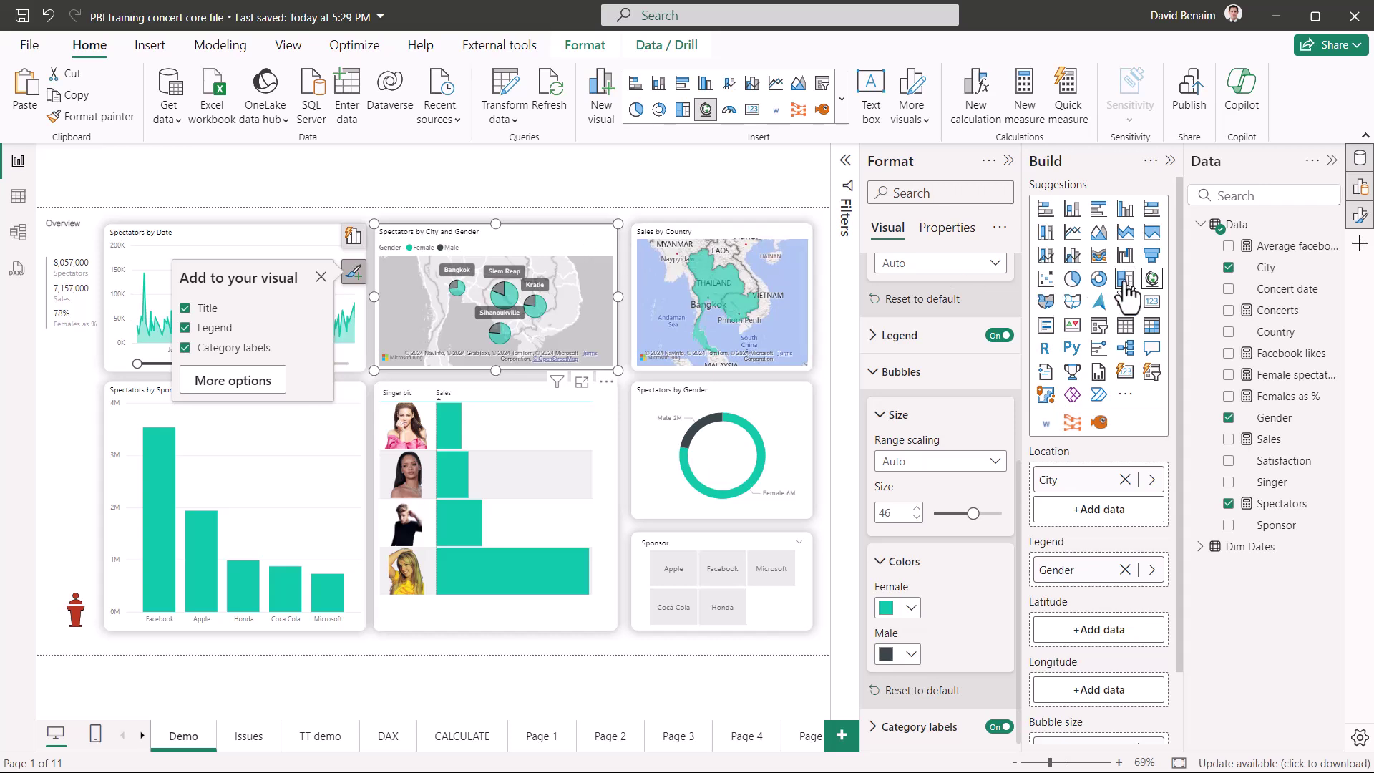
# Step: Set the map style of the Sales by Country filled map to Grayscale
pyautogui.click(761, 223)
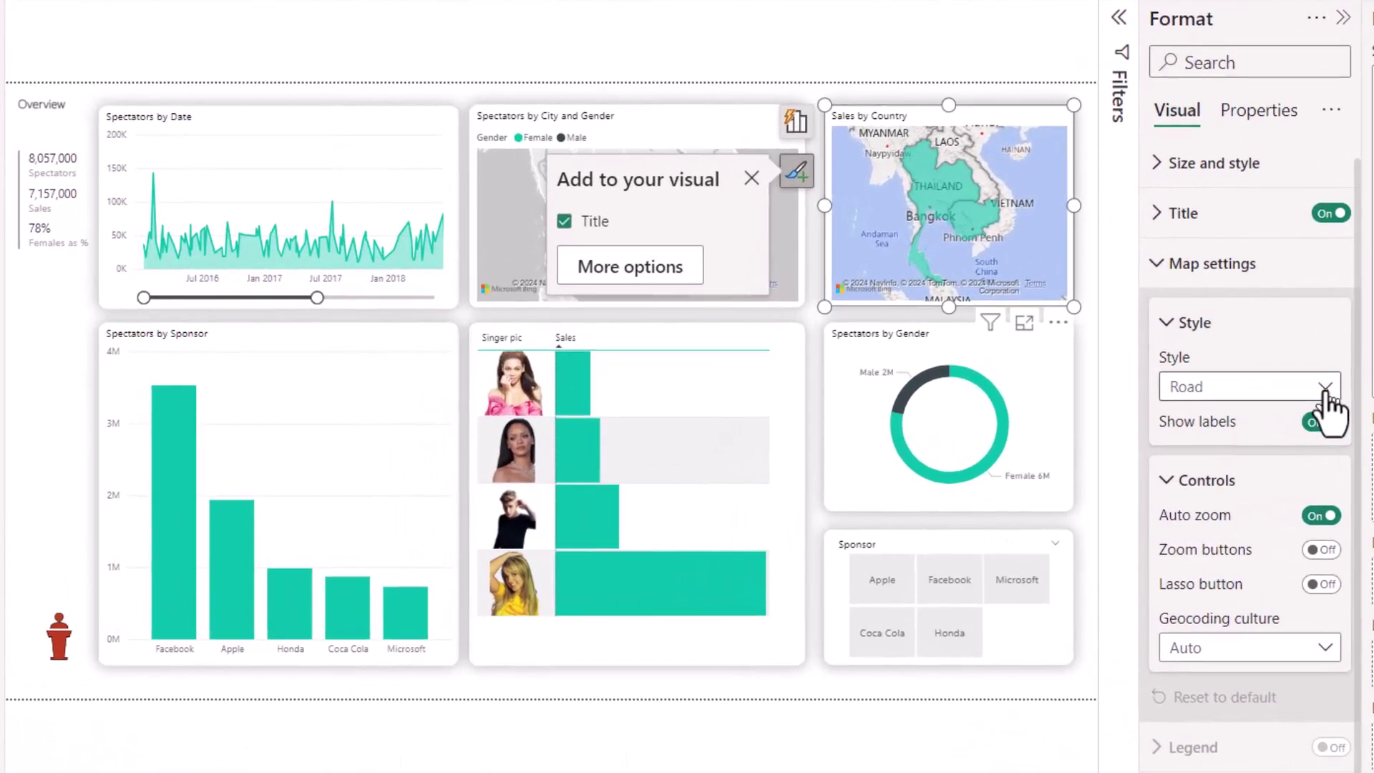
pyautogui.click(1284, 392)
pyautogui.click(1254, 509)
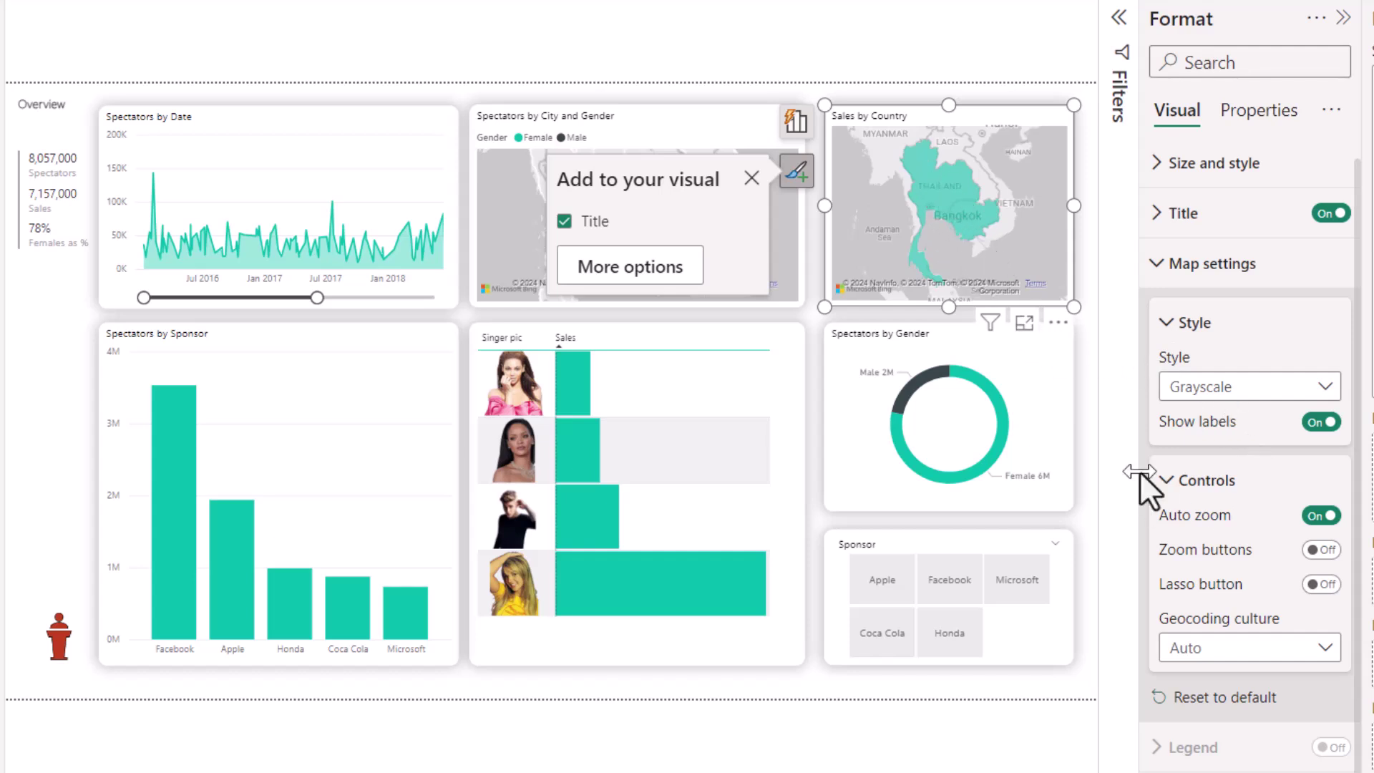
# Step: Apply gradient conditional formatting with a middle color to the Sales by Country map's fill colors, based on Count of Country
pyautogui.click(1157, 268)
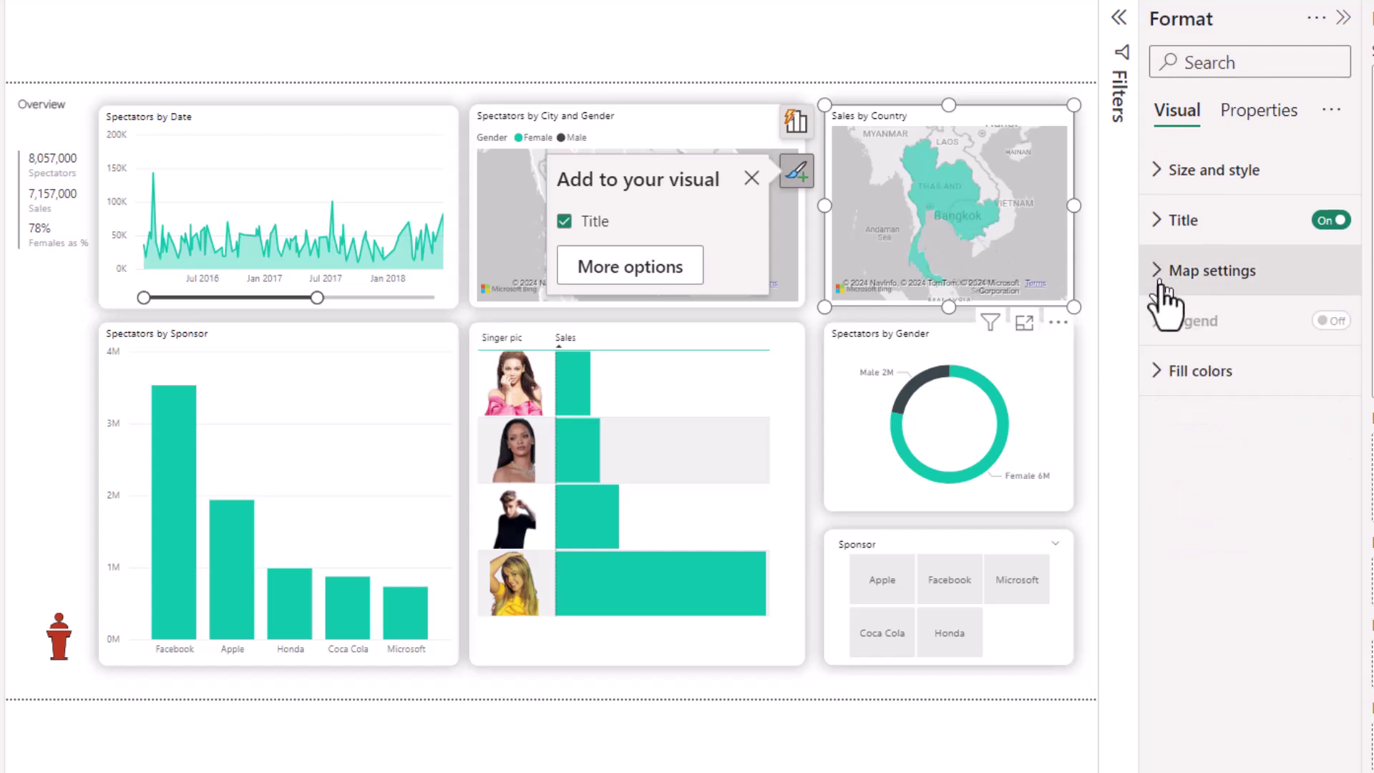
pyautogui.click(1153, 370)
pyautogui.click(1243, 494)
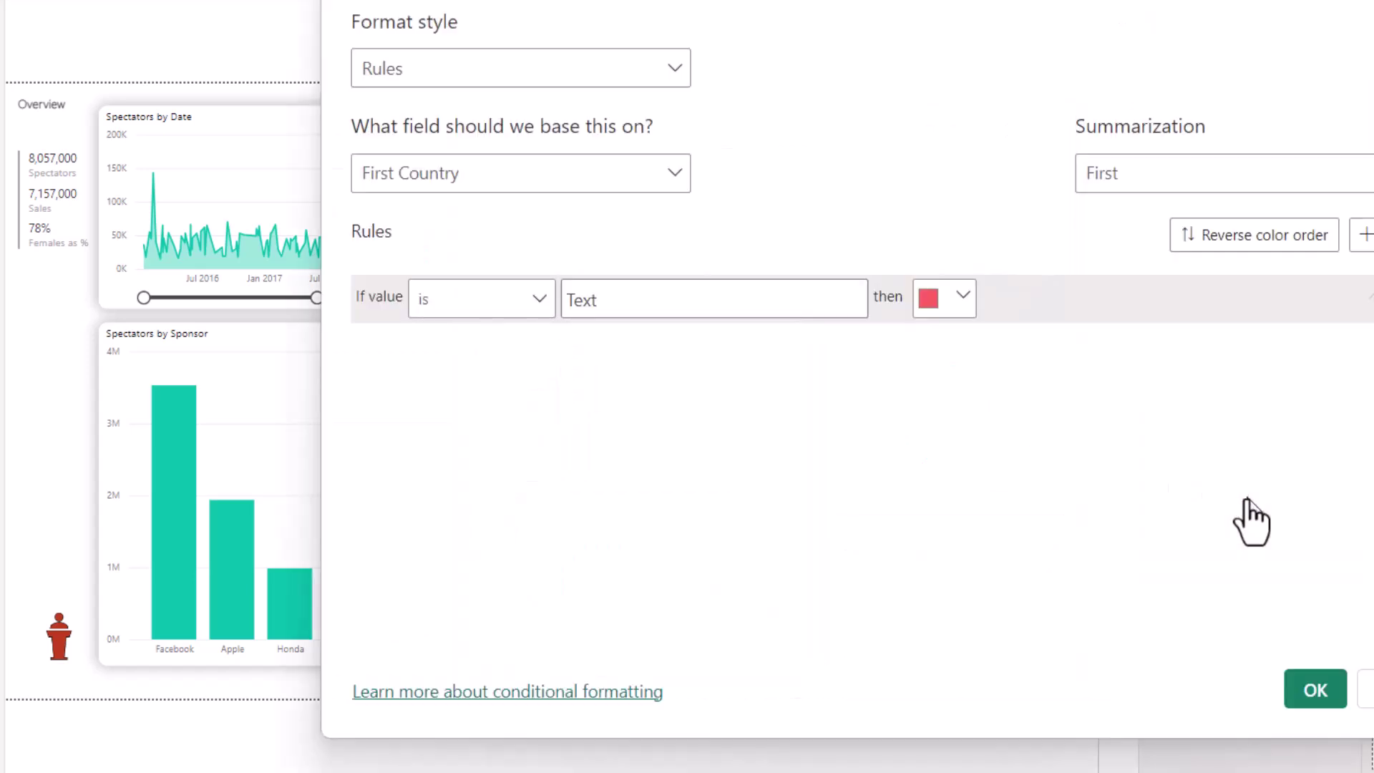
pyautogui.click(647, 75)
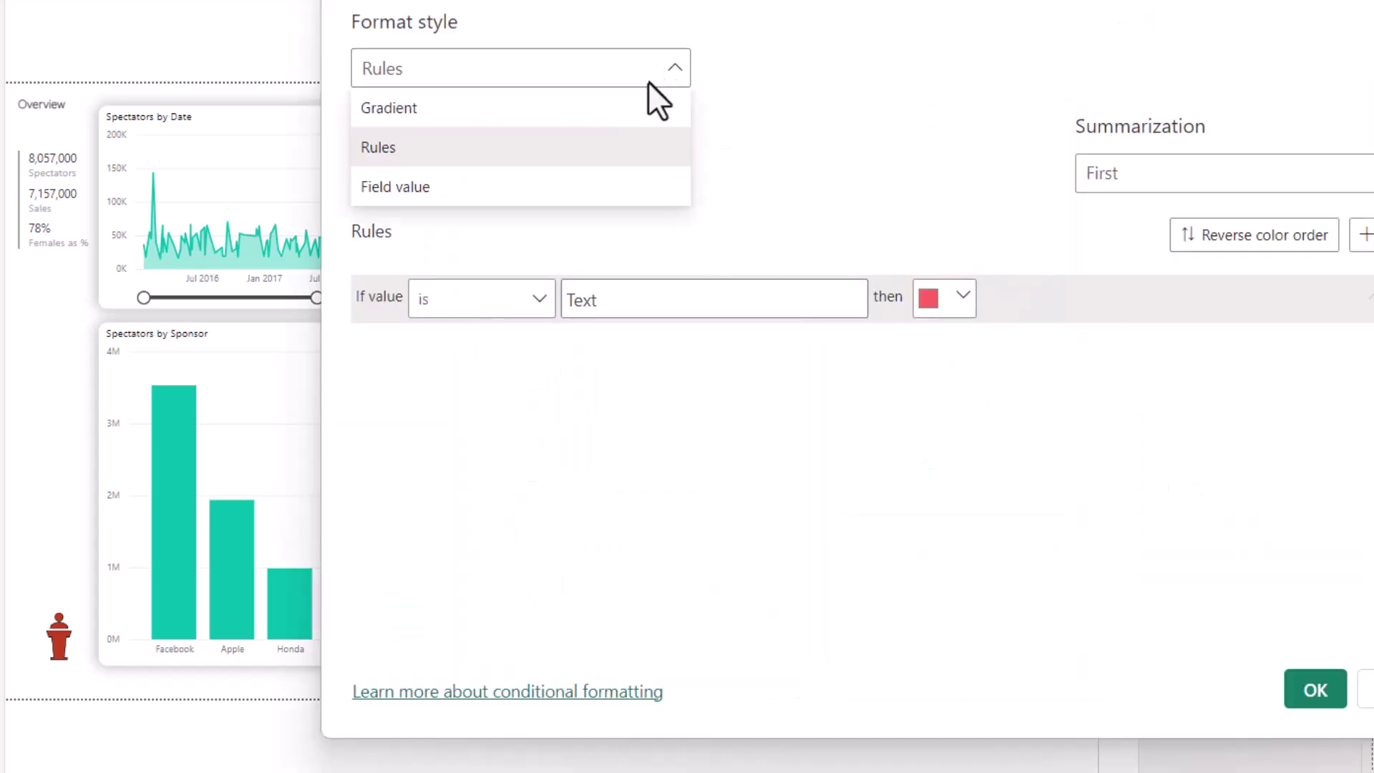
pyautogui.click(613, 107)
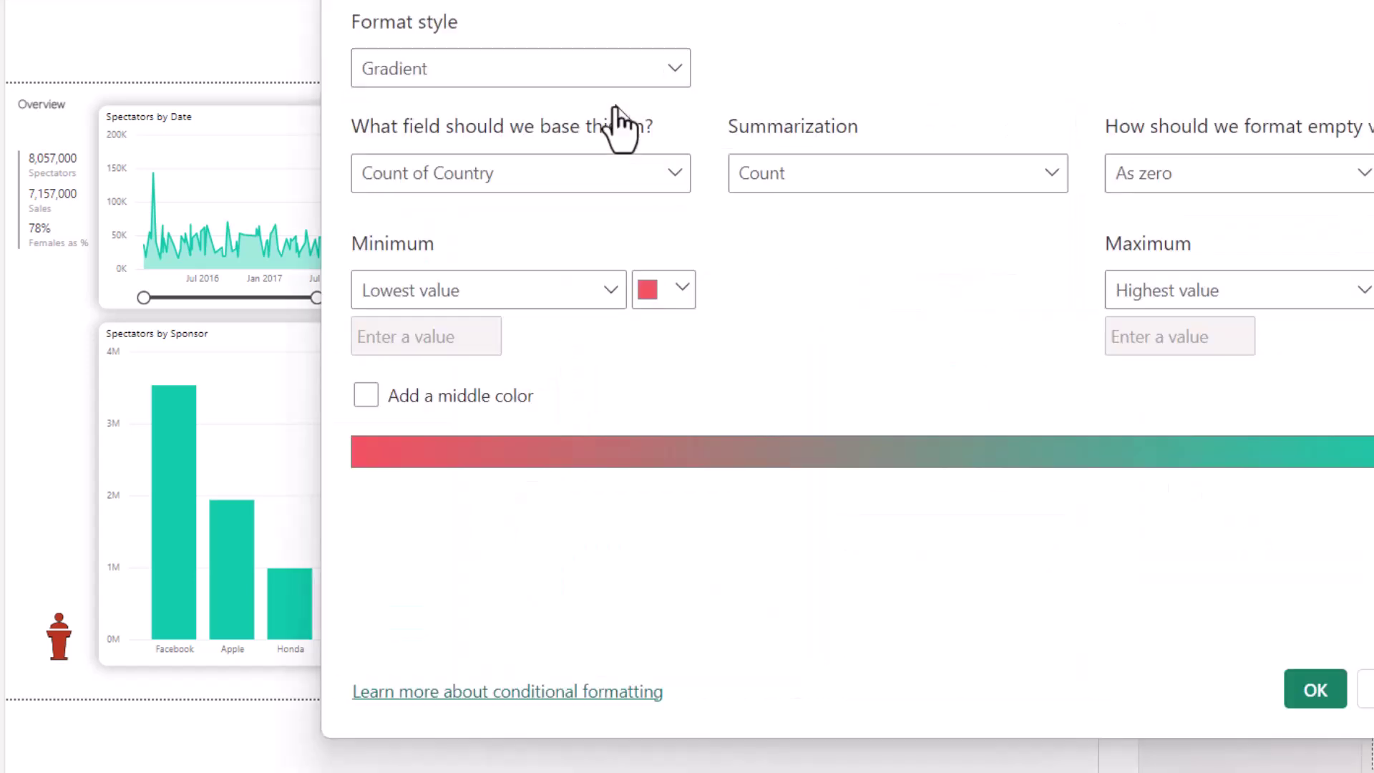
pyautogui.click(366, 395)
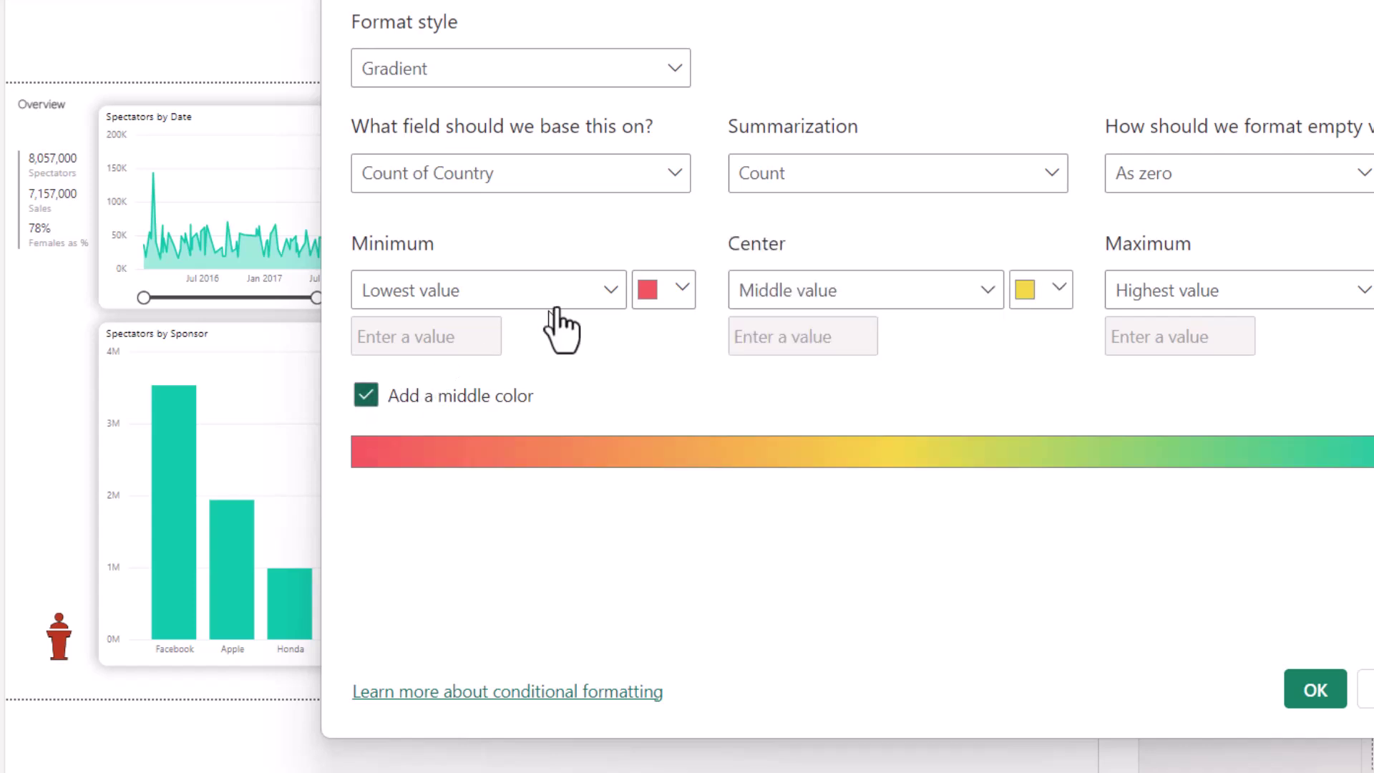
pyautogui.click(1315, 691)
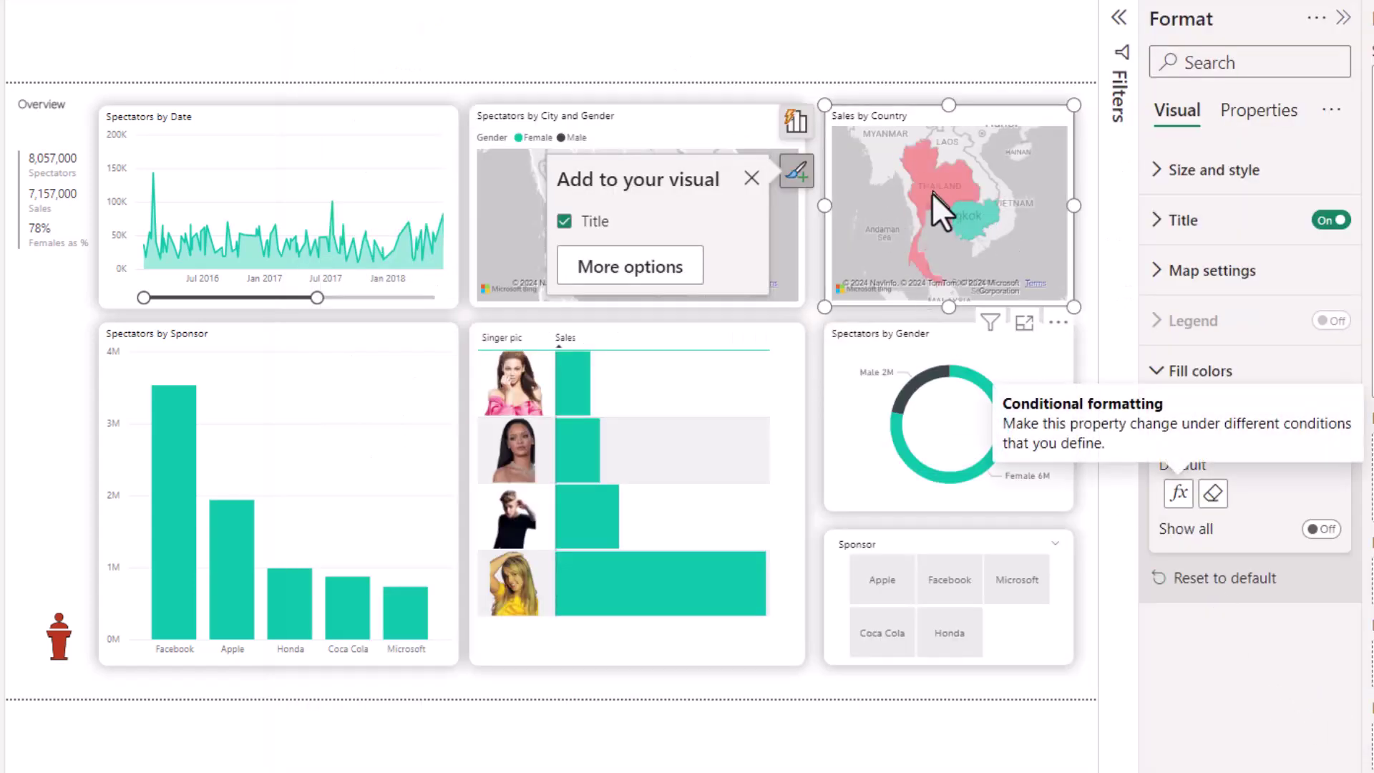